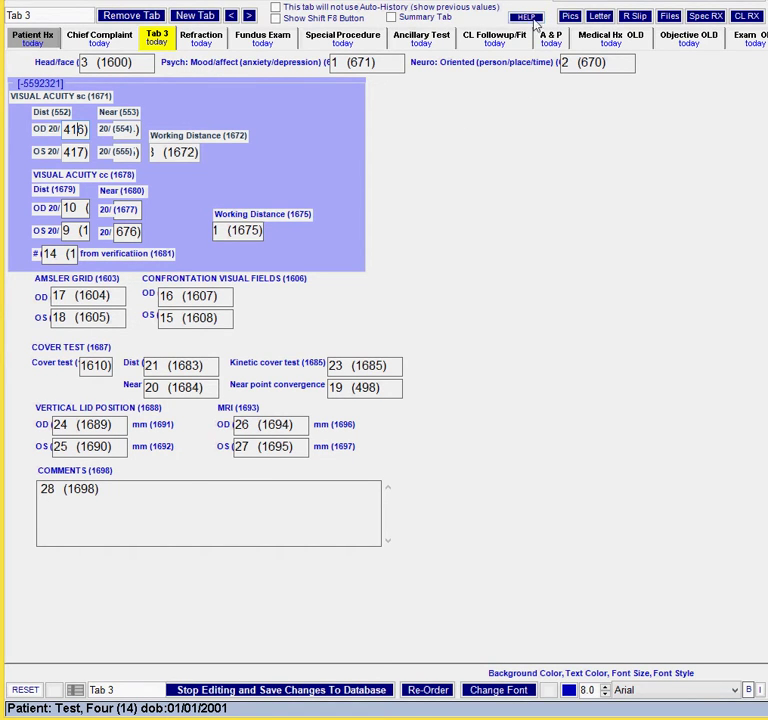
Check the template-field help, then align Head/face, Psych and Neuro with Align Middles - vertical.
{"action": "left_click", "coordinate": [536, 21]}
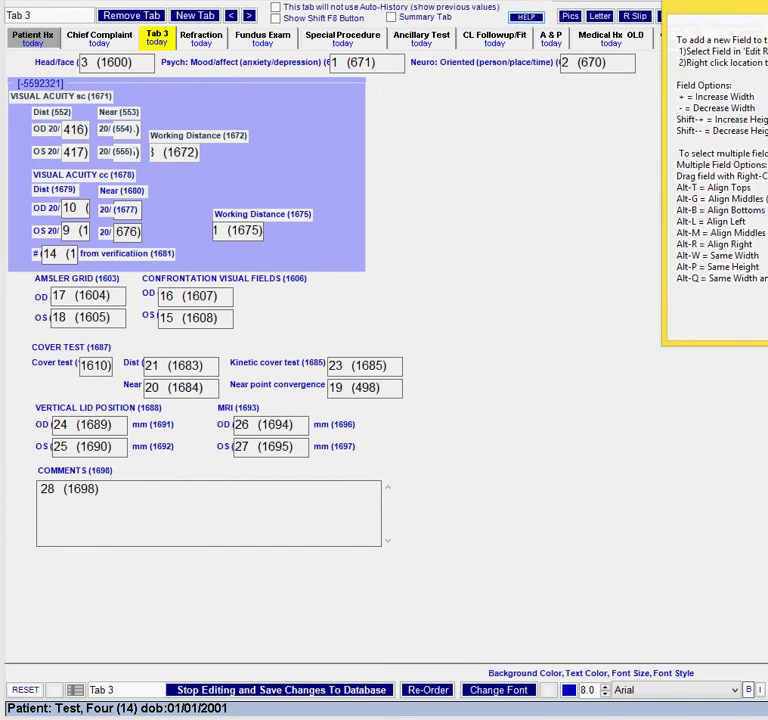
{"action": "left_click_drag", "start_coordinate": [740, 5], "coordinate": [586, 99]}
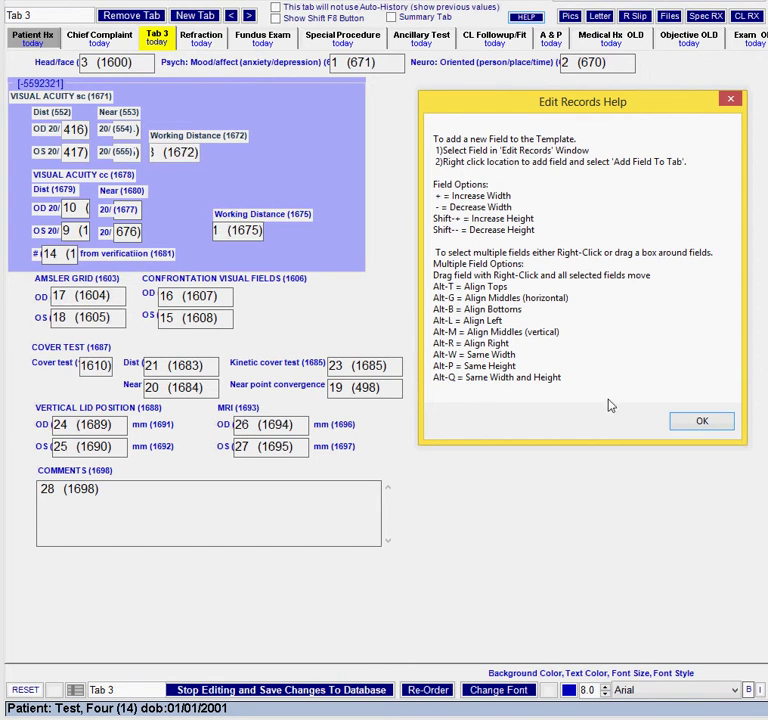
{"action": "left_click", "coordinate": [718, 424]}
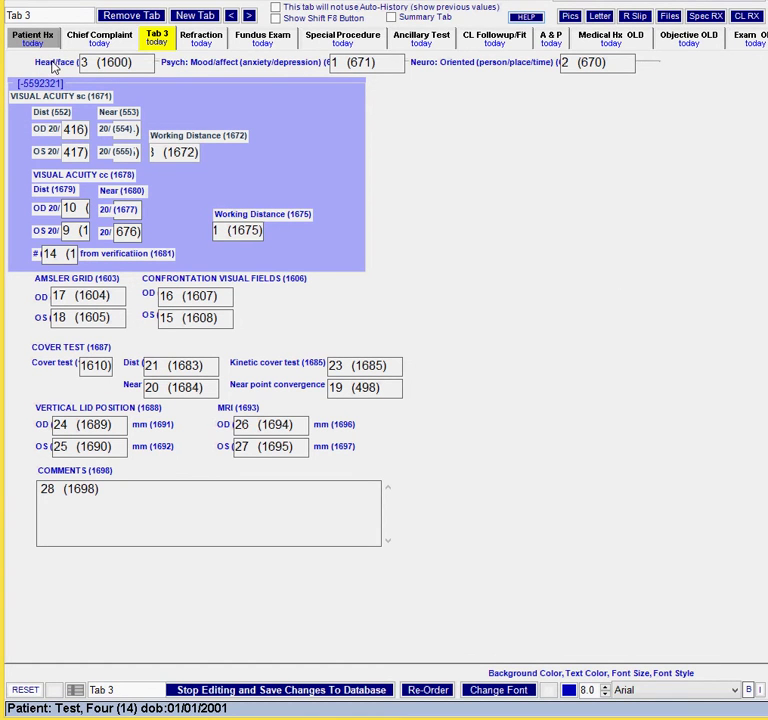
{"action": "right_click", "coordinate": [608, 154]}
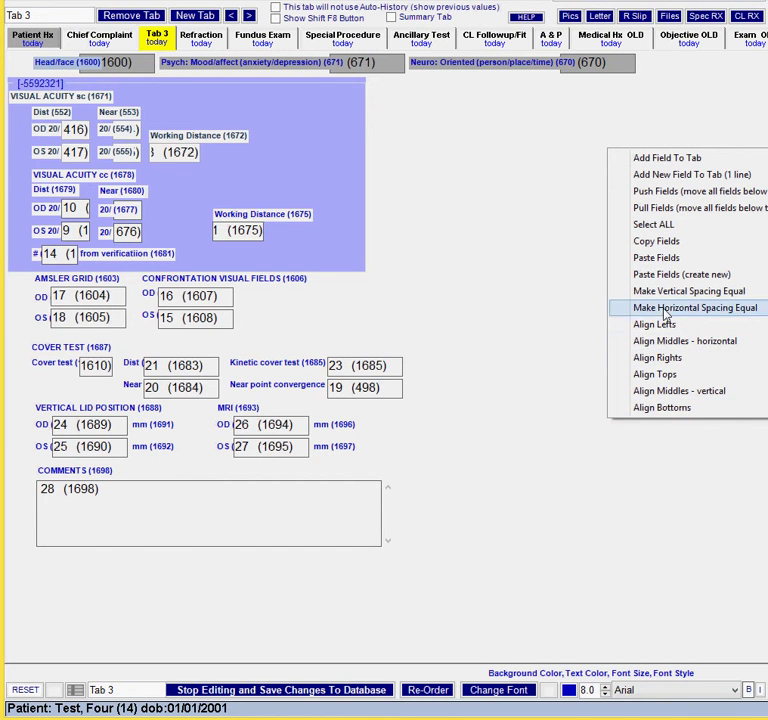
{"action": "left_click", "coordinate": [660, 391]}
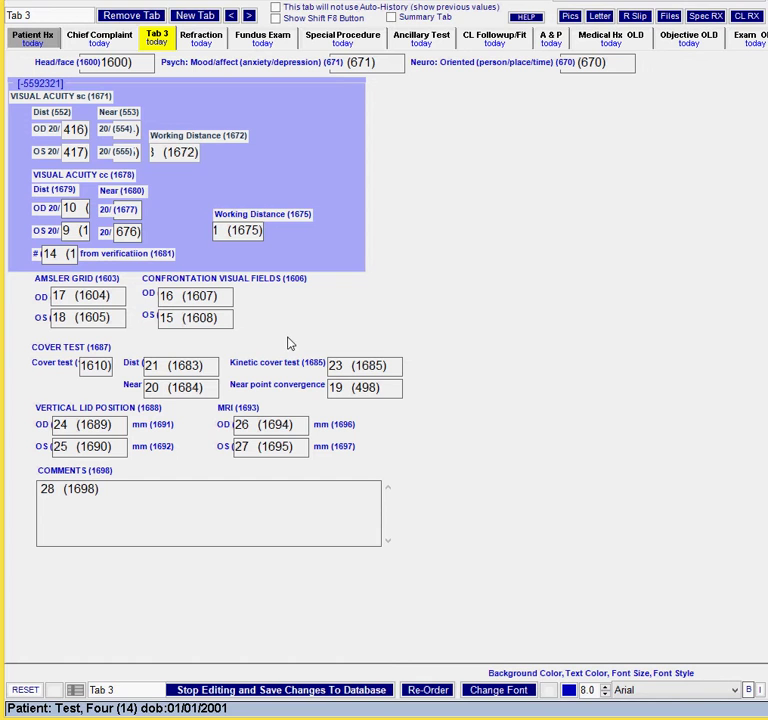
Reset all font and colour changes on Tab 3, confirming with Yes.
{"action": "left_click", "coordinate": [27, 700]}
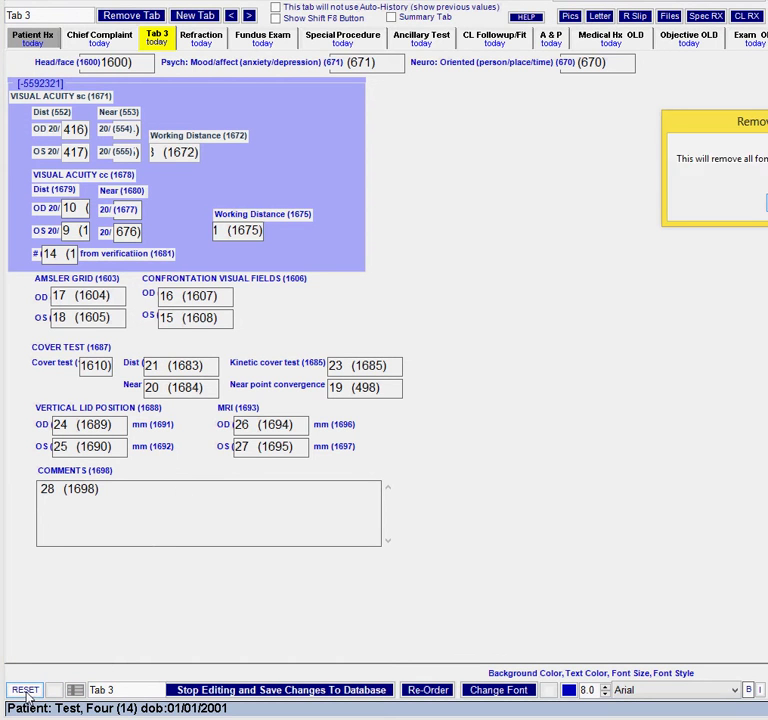
{"action": "left_click_drag", "start_coordinate": [762, 121], "coordinate": [627, 178]}
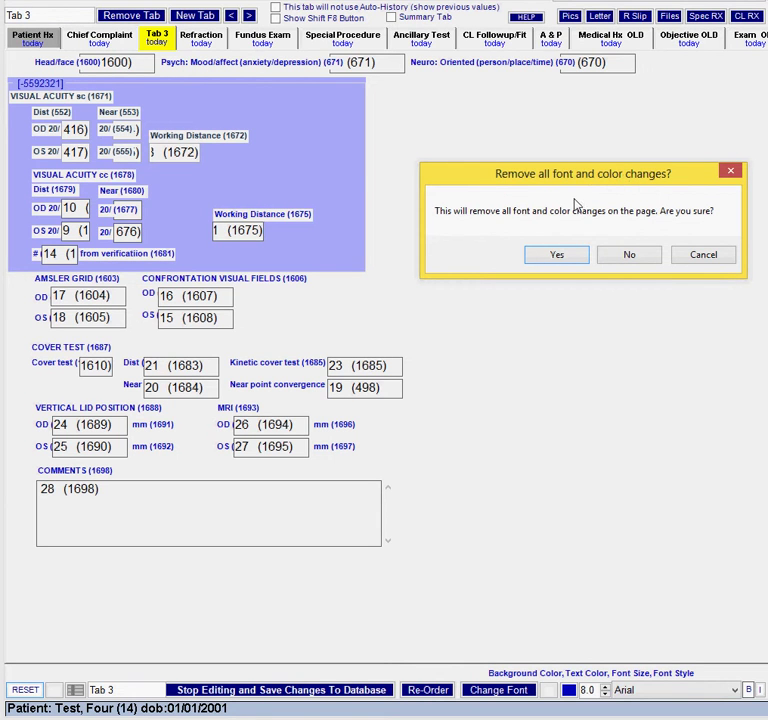
{"action": "left_click", "coordinate": [556, 256]}
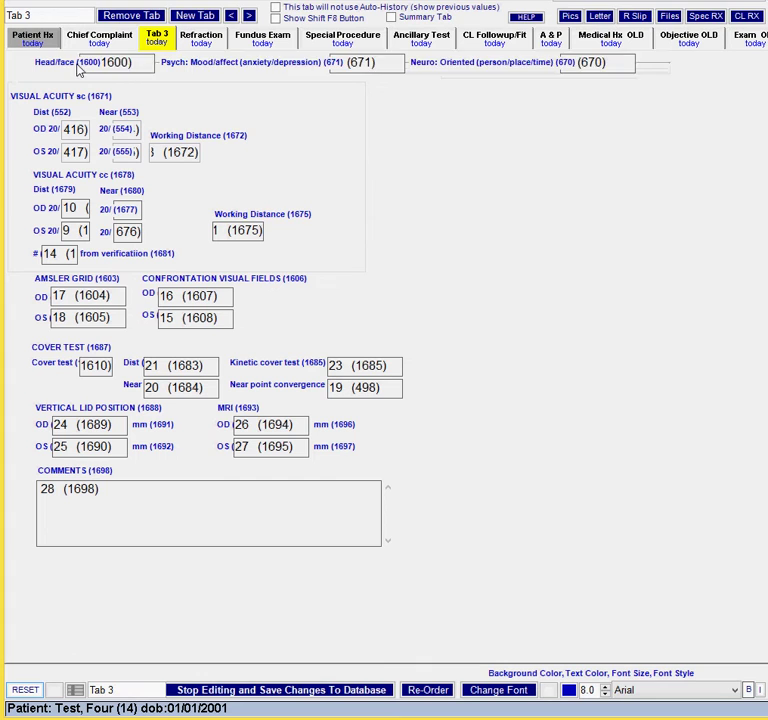
Select the Head/face, Psych and Neuro header fields.
{"action": "left_click", "coordinate": [217, 68]}
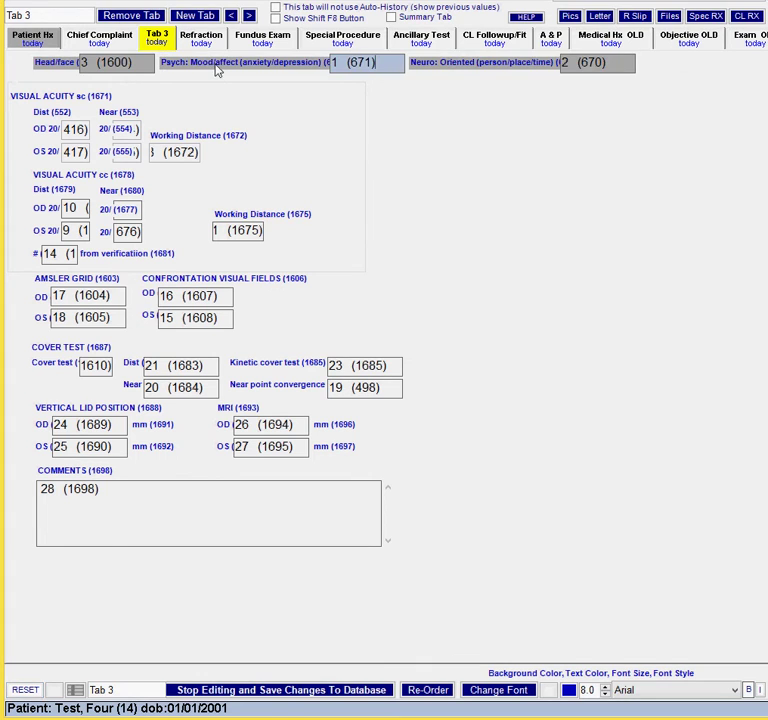
{"action": "right_click", "coordinate": [430, 118]}
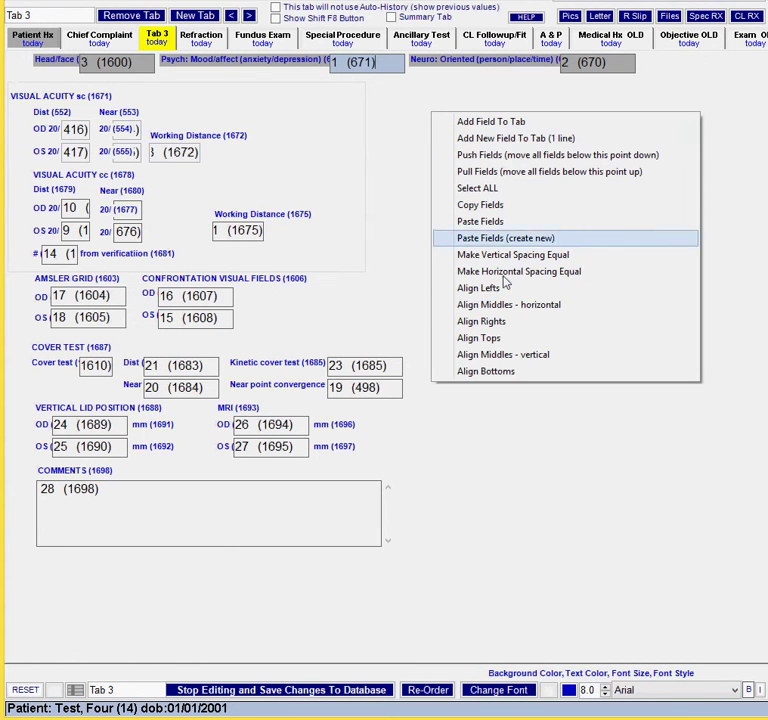
{"action": "left_click", "coordinate": [505, 95]}
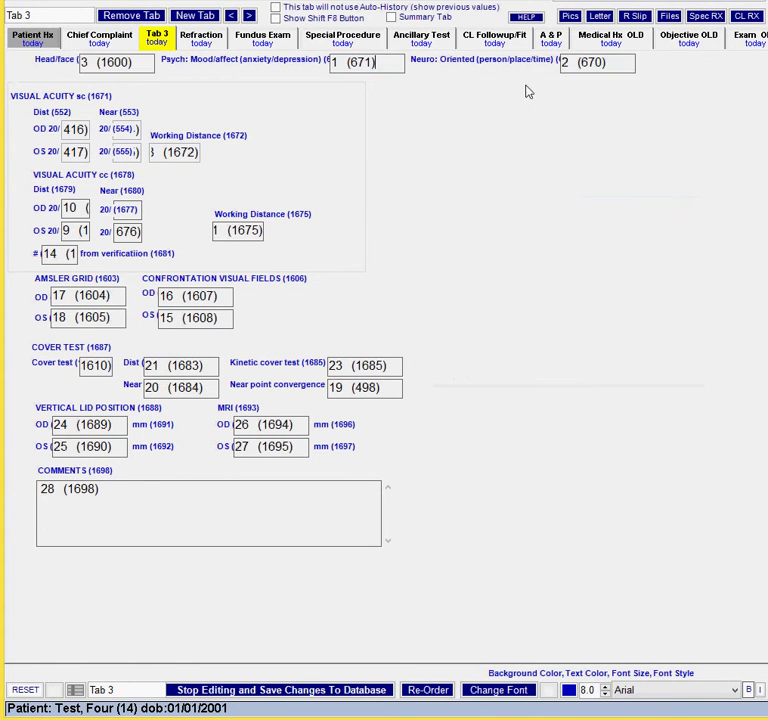
{"action": "left_click", "coordinate": [108, 64]}
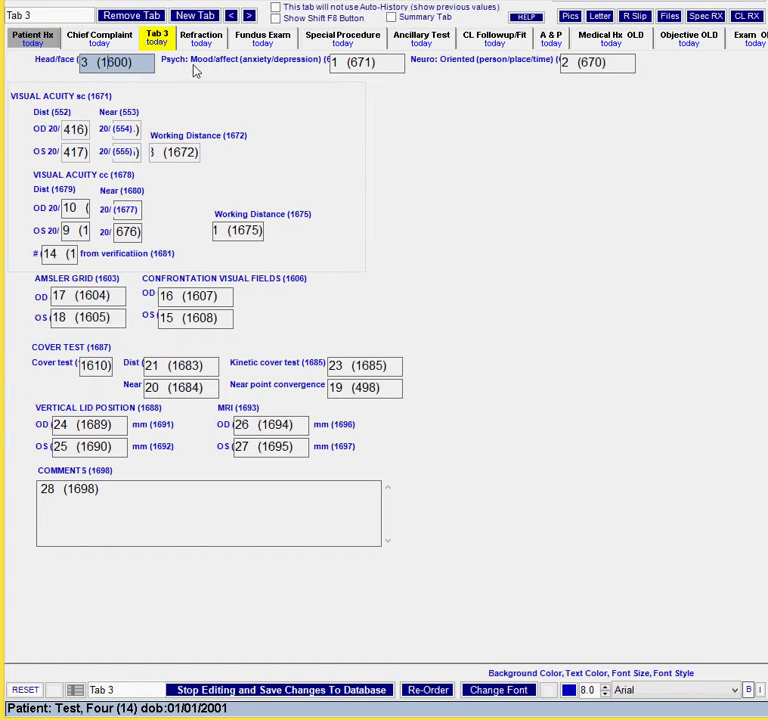
{"action": "left_click", "coordinate": [374, 63], "text": "ctrl"}
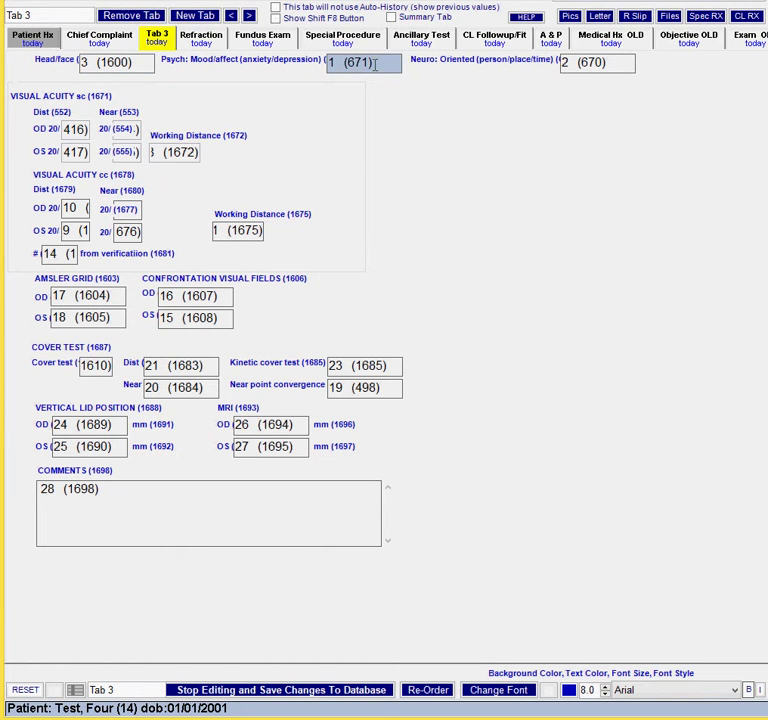
{"action": "left_click", "coordinate": [598, 64]}
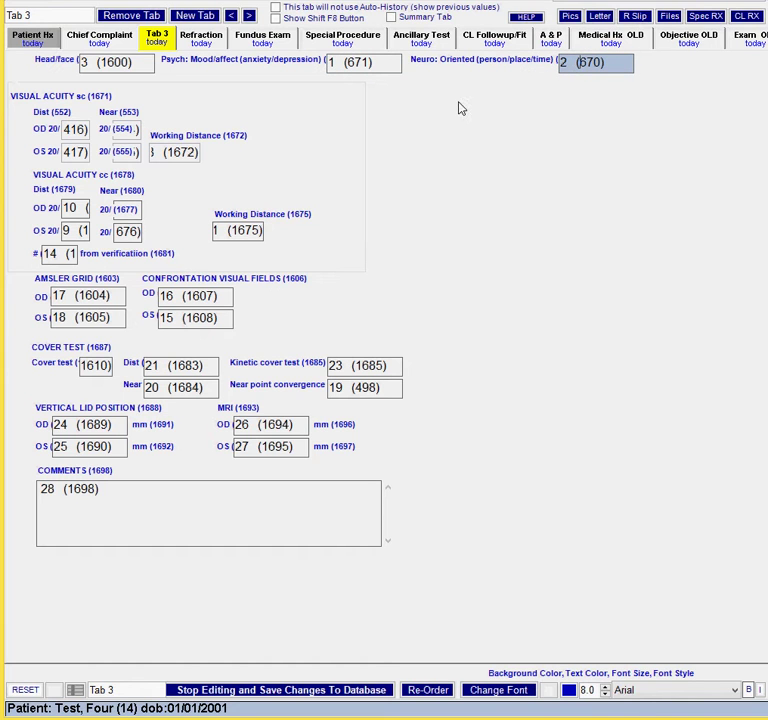
{"action": "left_click", "coordinate": [575, 62]}
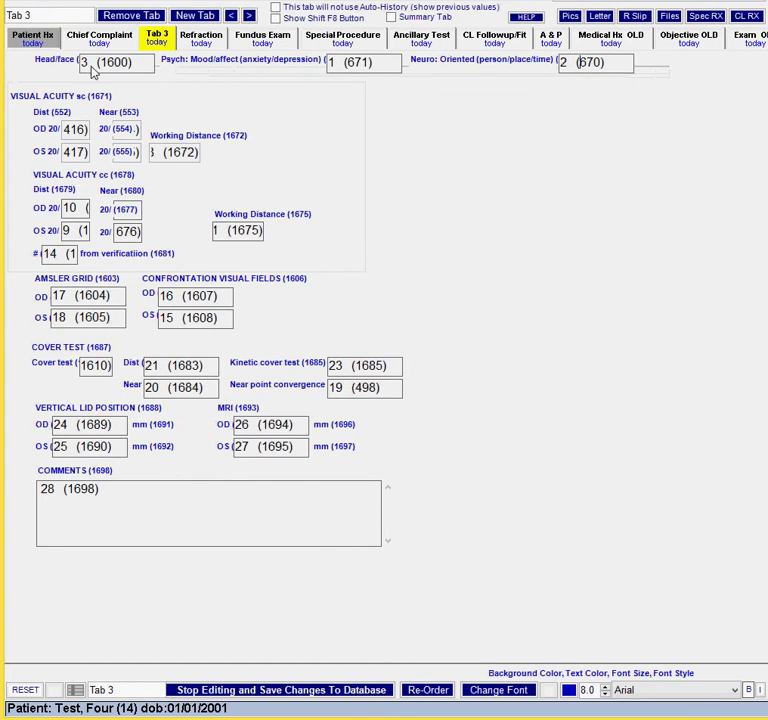
Nudge the whole header row left with the arrow key and reselect it as a group.
{"action": "left_click", "coordinate": [72, 65]}
{"action": "key", "text": "Left"}
{"action": "key", "text": "Left"}
{"action": "key", "text": "Left"}
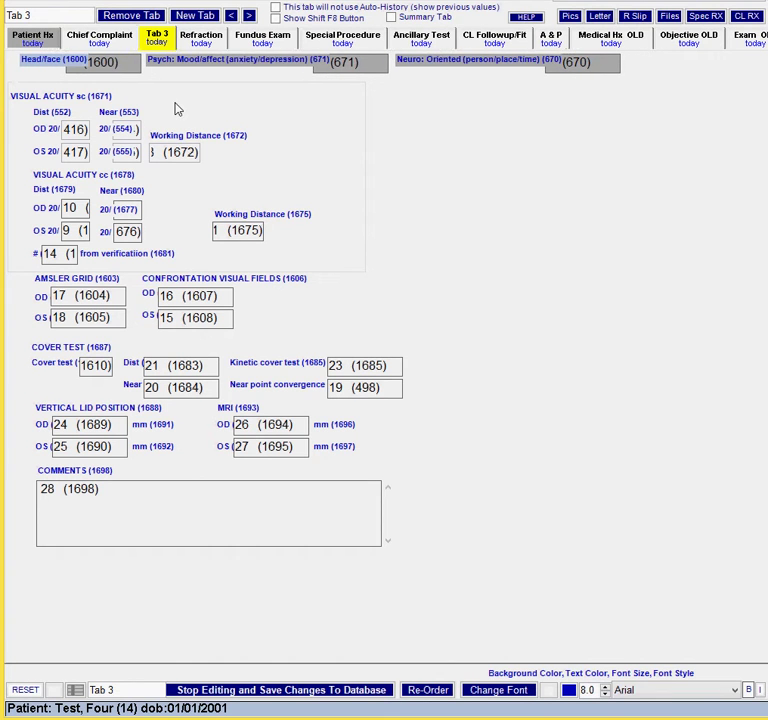
{"action": "left_click", "coordinate": [17, 66]}
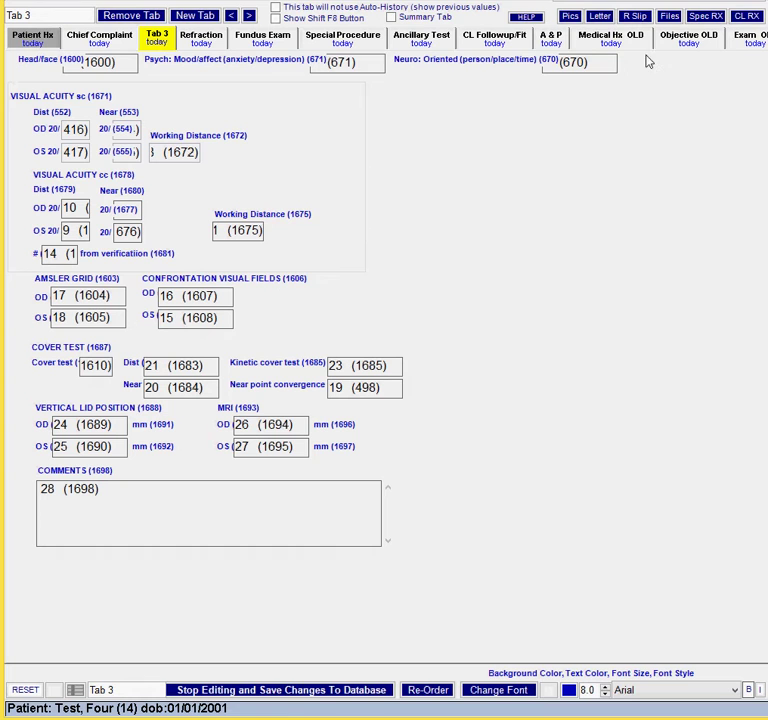
{"action": "left_click_drag", "start_coordinate": [646, 62], "coordinate": [53, 69]}
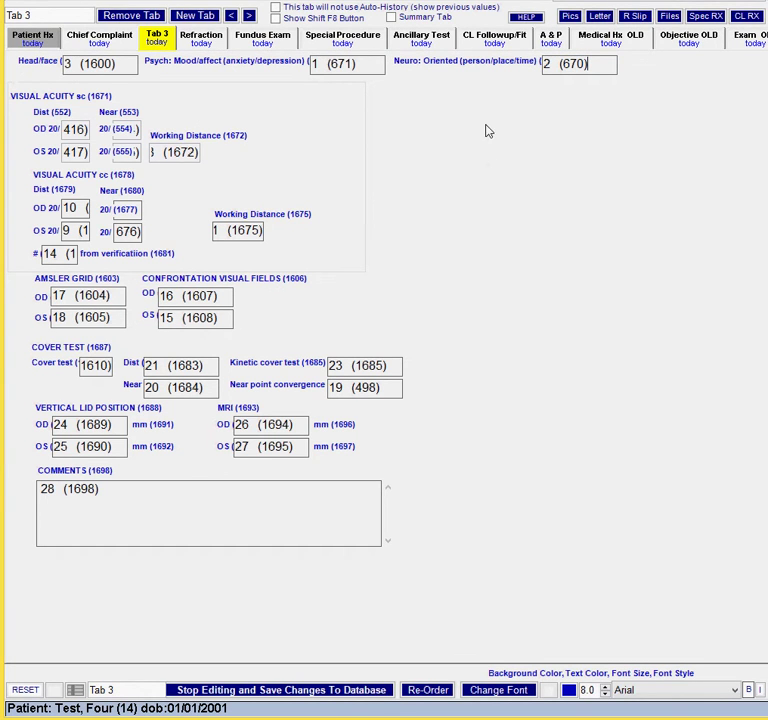
Move the empty panel from behind Visual Acuity to the form's blank lower-right area.
{"action": "left_click_drag", "start_coordinate": [400, 103], "coordinate": [66, 270]}
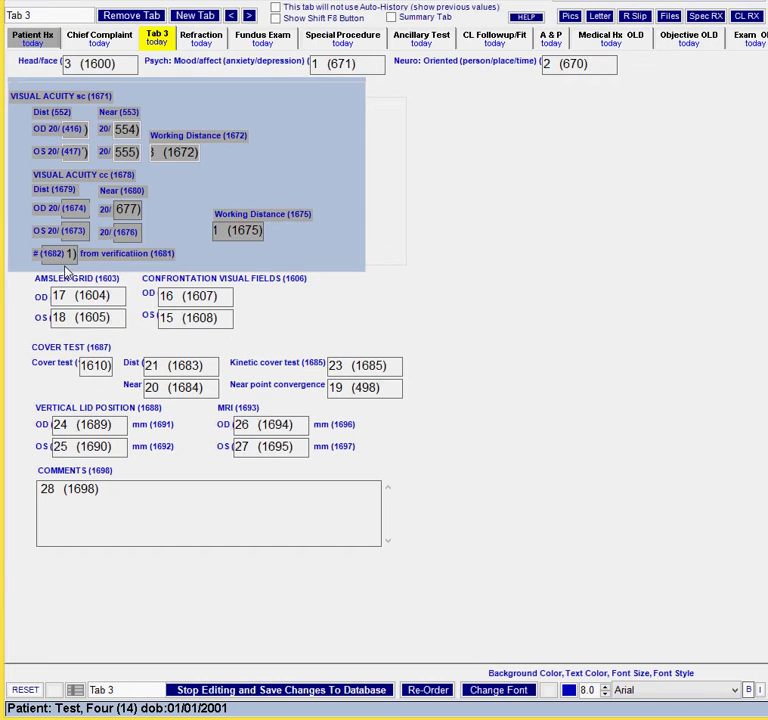
{"action": "left_click", "coordinate": [417, 168]}
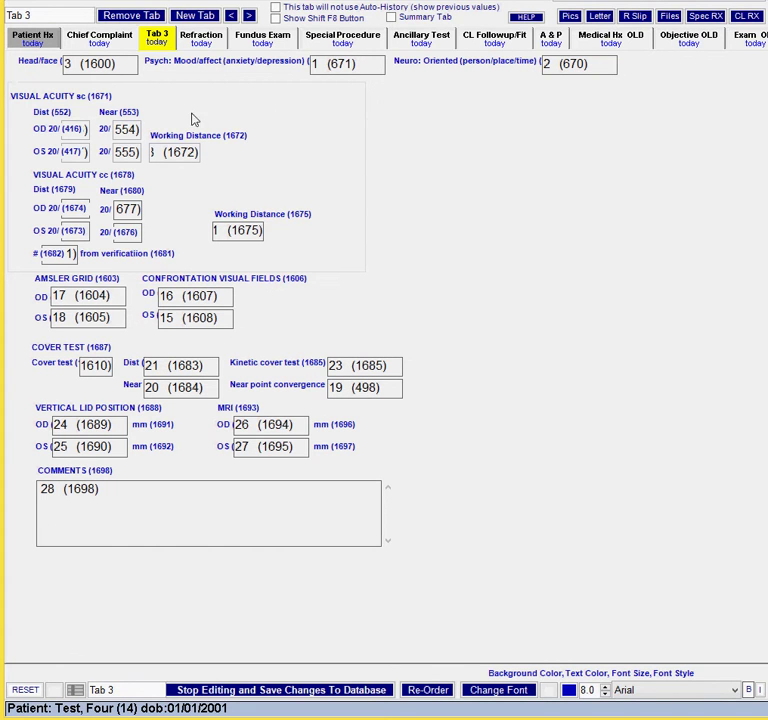
{"action": "left_click", "coordinate": [50, 115]}
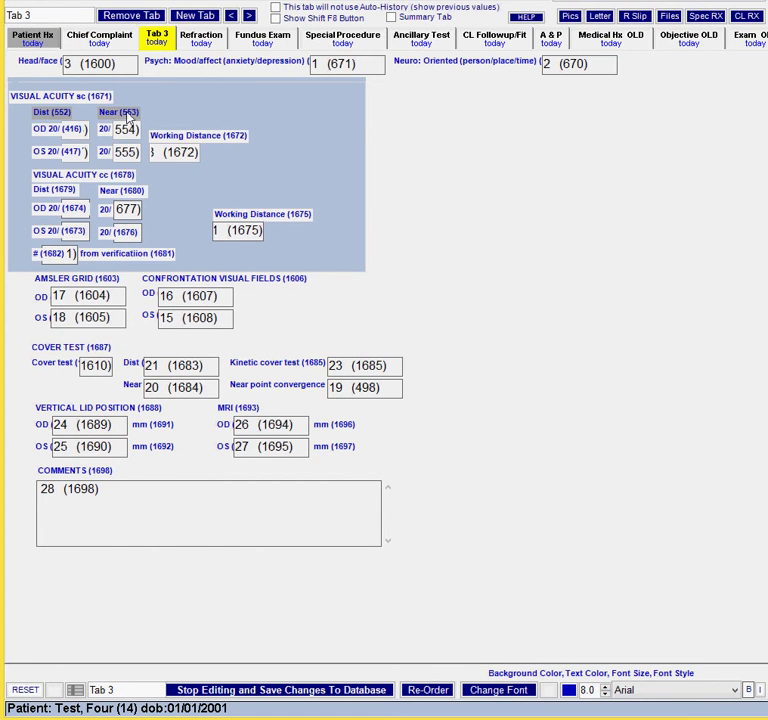
{"action": "left_click", "coordinate": [466, 134]}
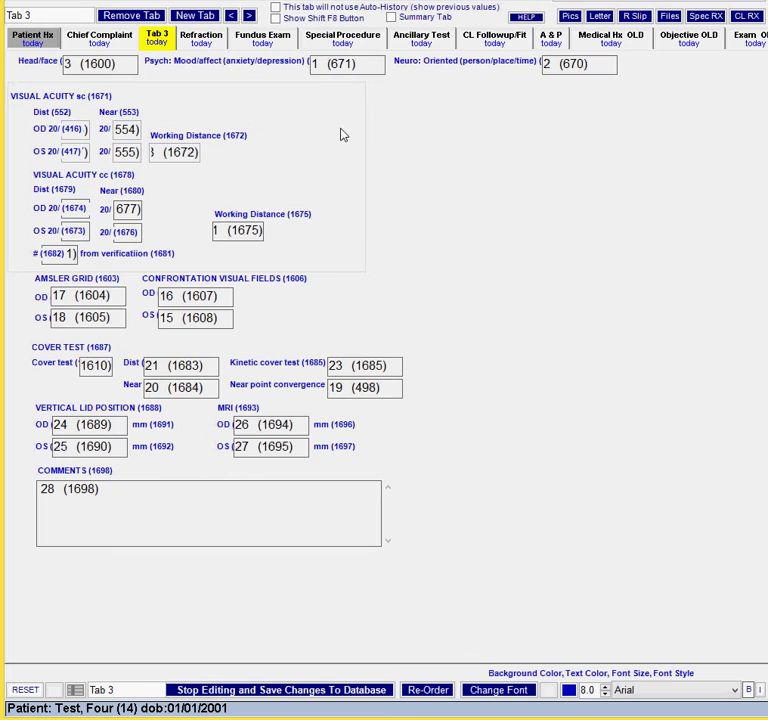
{"action": "mouse_move", "coordinate": [166, 105]}
{"action": "left_mouse_down"}
{"action": "mouse_move", "coordinate": [549, 343]}
{"action": "mouse_move", "coordinate": [569, 338]}
{"action": "left_mouse_up"}
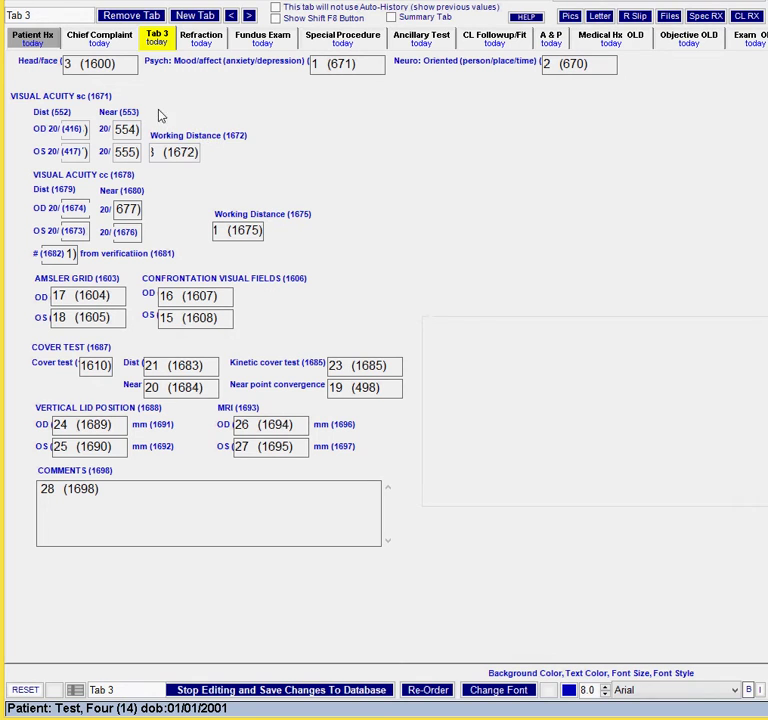
Step through the Dist/Near labels and the OD 20/ and OS 20/ (417) fields.
{"action": "left_click", "coordinate": [43, 117]}
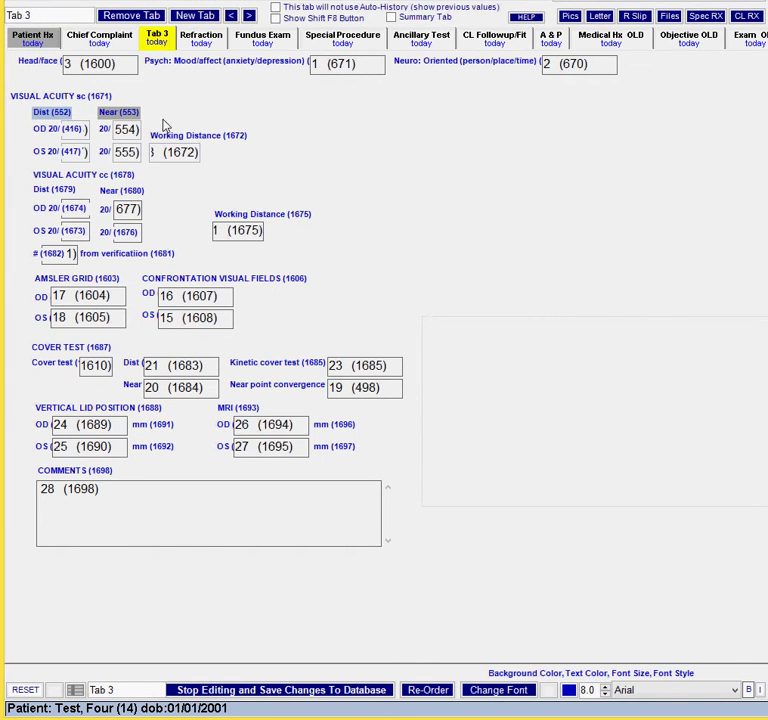
{"action": "key", "text": "Tab"}
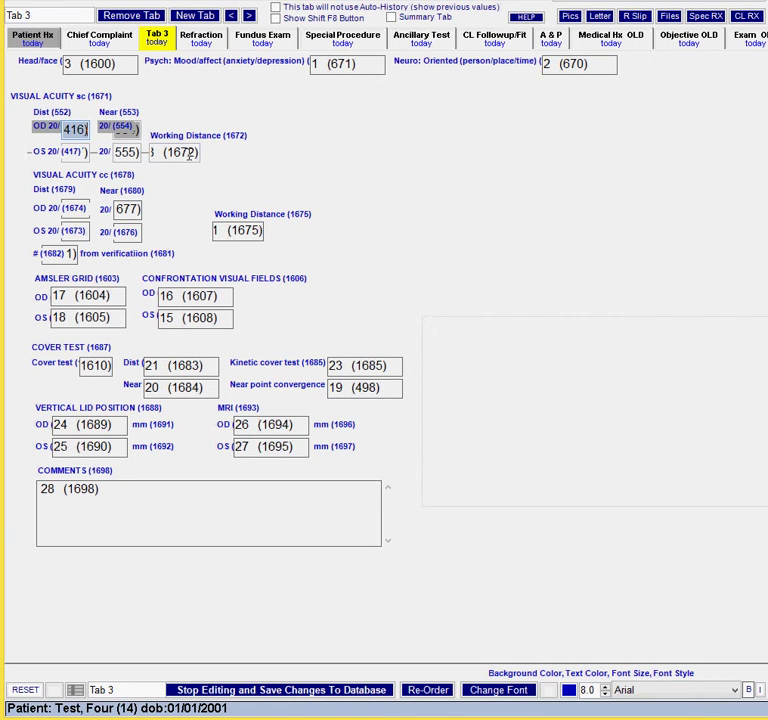
{"action": "left_click", "coordinate": [193, 152]}
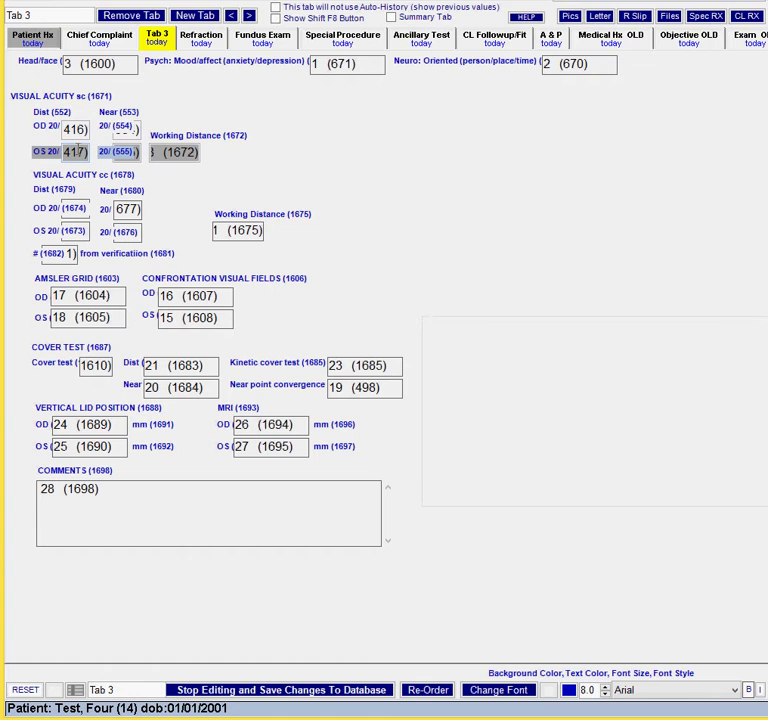
{"action": "left_click", "coordinate": [77, 151]}
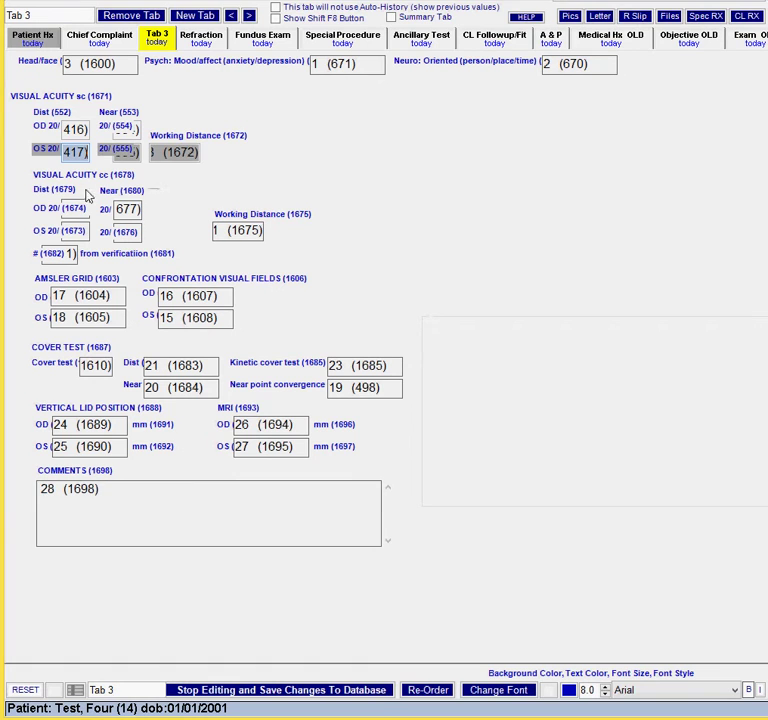
Select the cc Dist/Near labels and OD/OS distance and near fields, continuing to the verification row.
{"action": "left_click", "coordinate": [49, 192]}
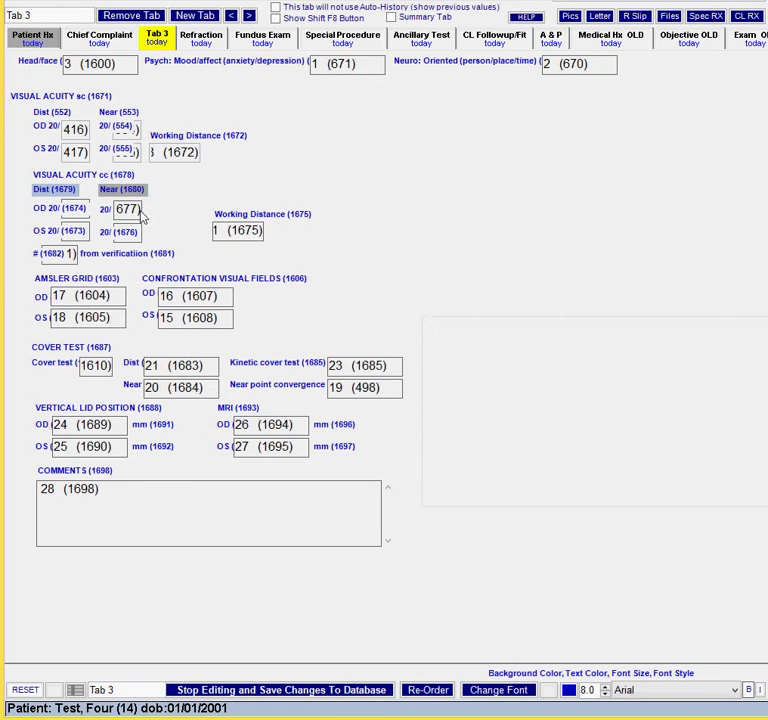
{"action": "left_click", "coordinate": [75, 208]}
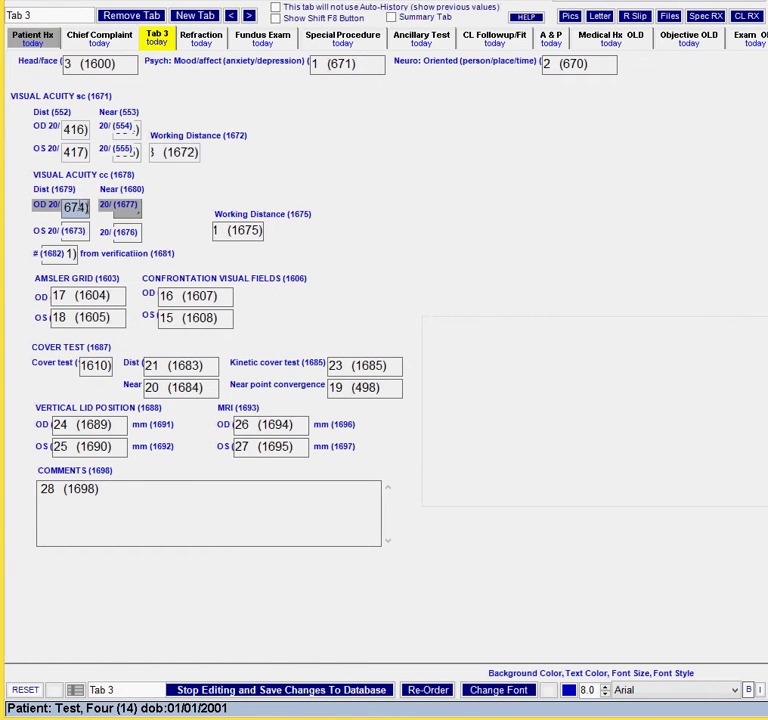
{"action": "left_click", "coordinate": [60, 230]}
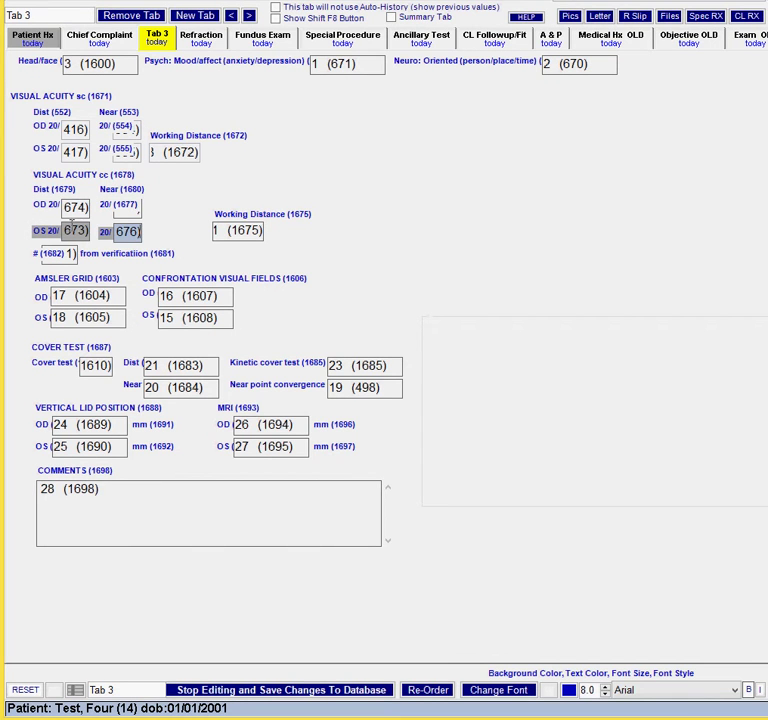
{"action": "key", "text": "Tab"}
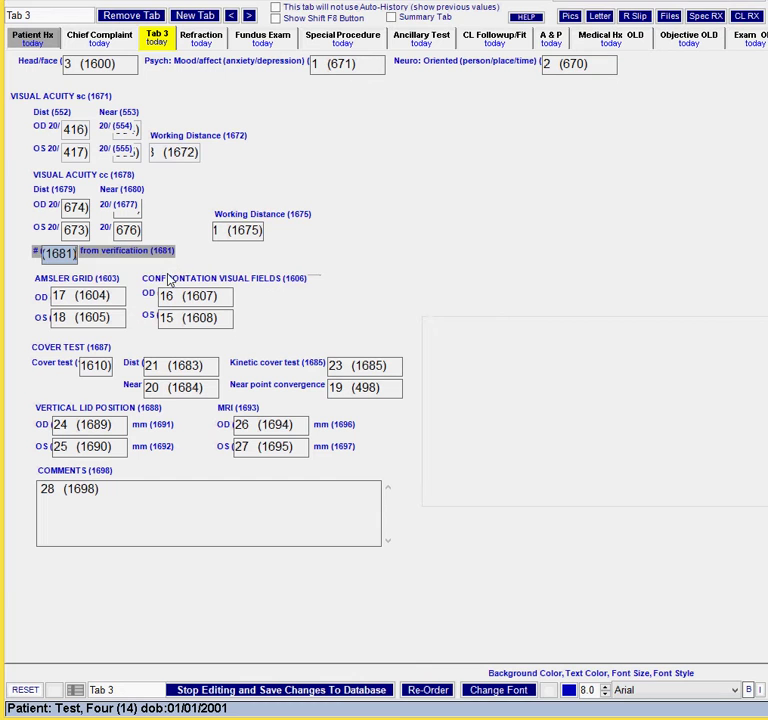
Line up the Amsler Grid, Confrontation and Cover Test rows with their labels.
{"action": "left_click", "coordinate": [99, 280]}
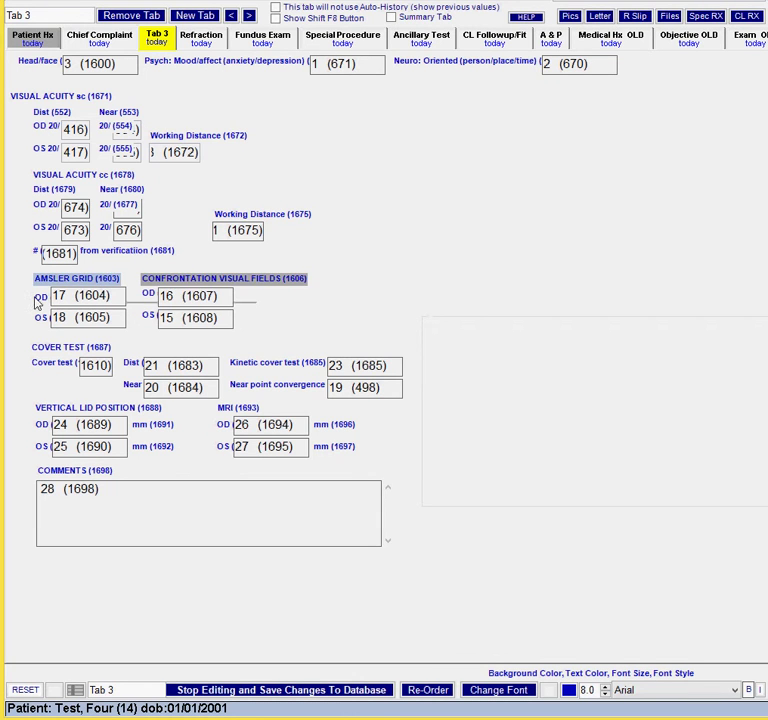
{"action": "left_click", "coordinate": [37, 300]}
{"action": "left_click", "coordinate": [92, 317]}
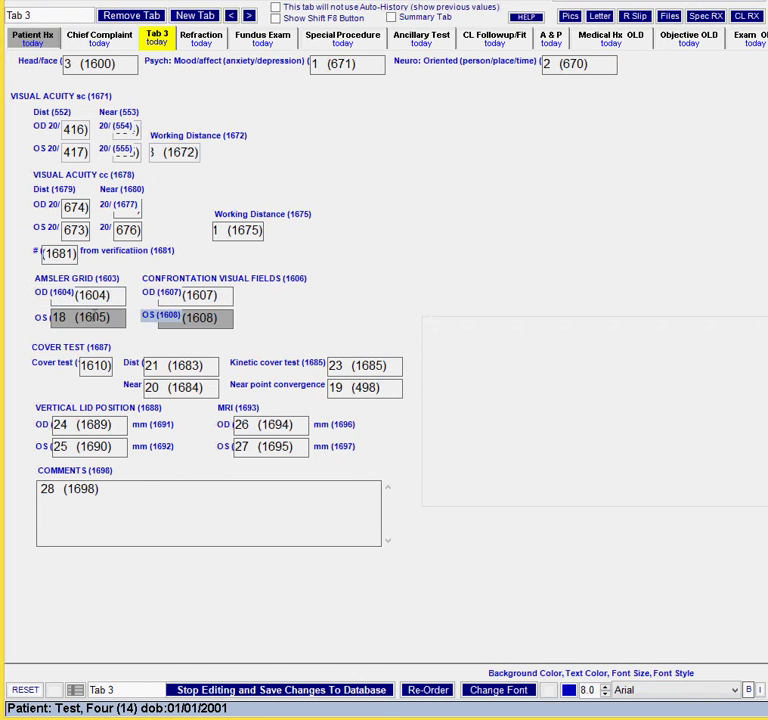
{"action": "left_click", "coordinate": [43, 318]}
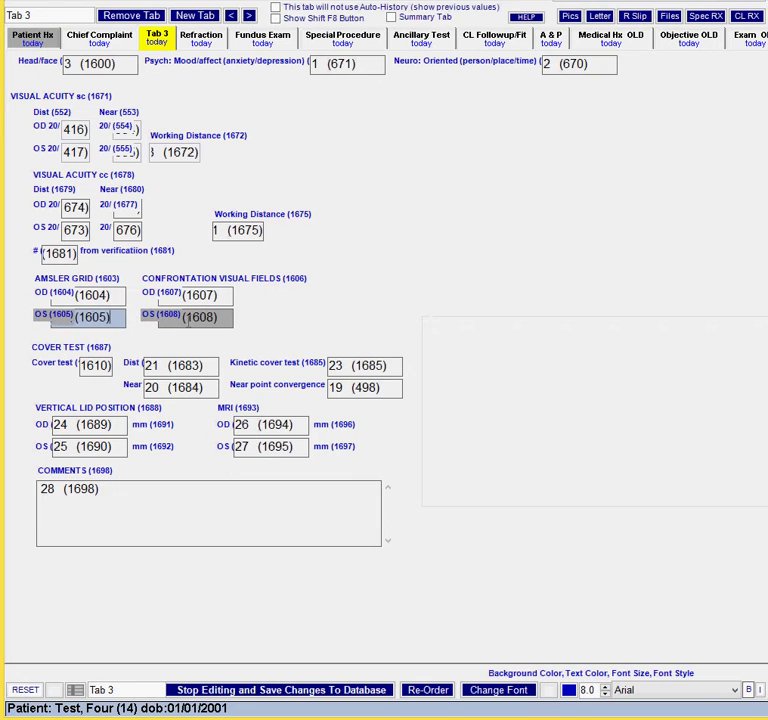
{"action": "left_click", "coordinate": [60, 365]}
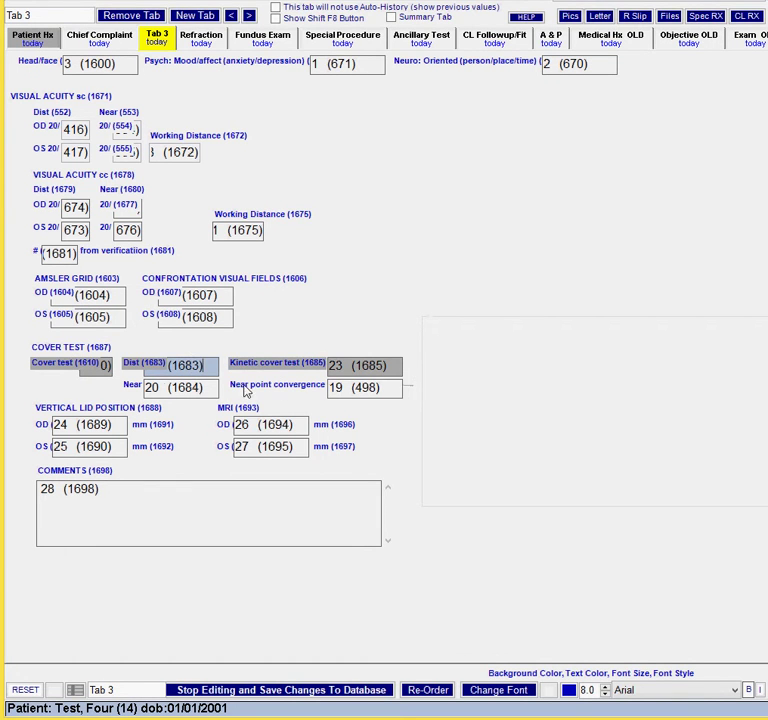
{"action": "left_click", "coordinate": [138, 386]}
{"action": "left_click", "coordinate": [206, 387]}
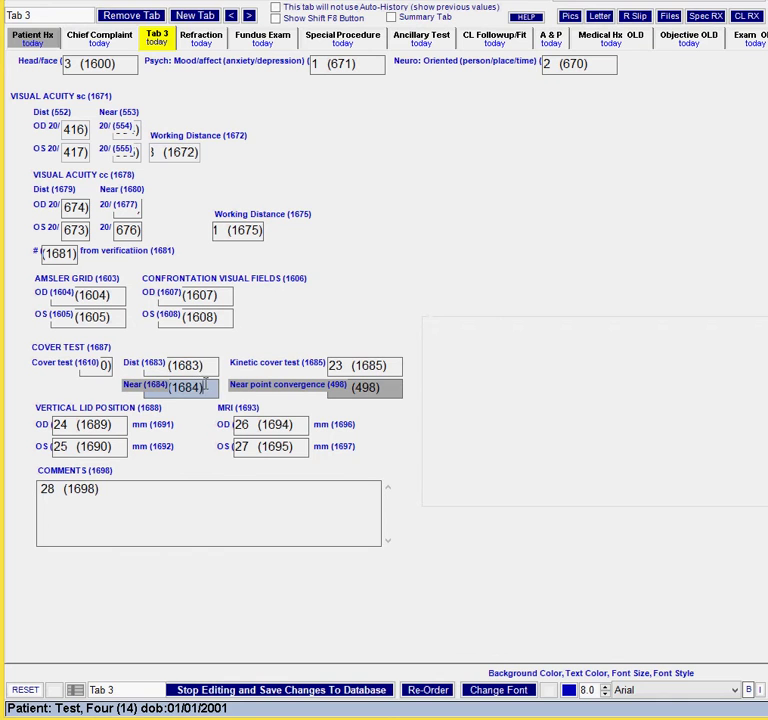
Line up the Vertical Lid Position and MRI rows, then the Comments box.
{"action": "left_click", "coordinate": [277, 413]}
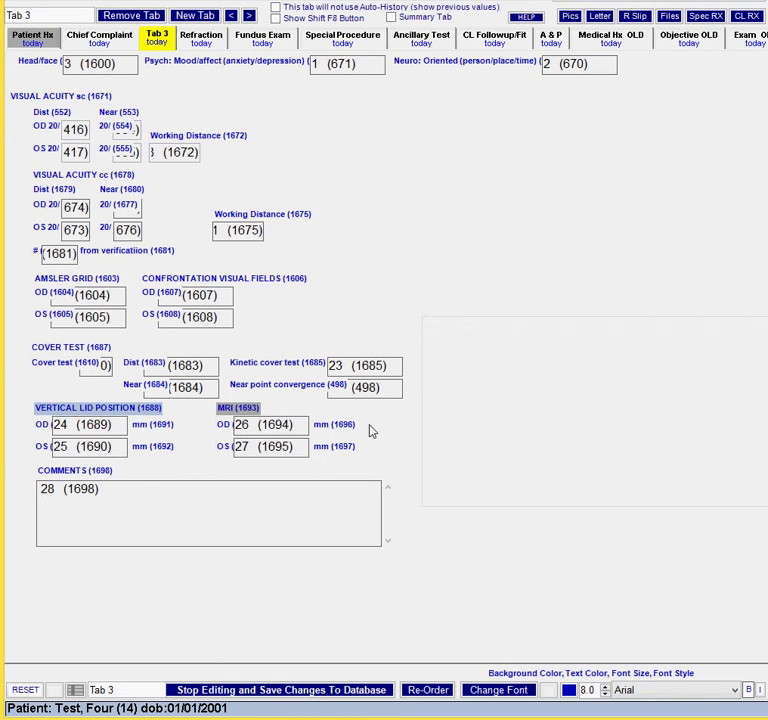
{"action": "left_click", "coordinate": [57, 427]}
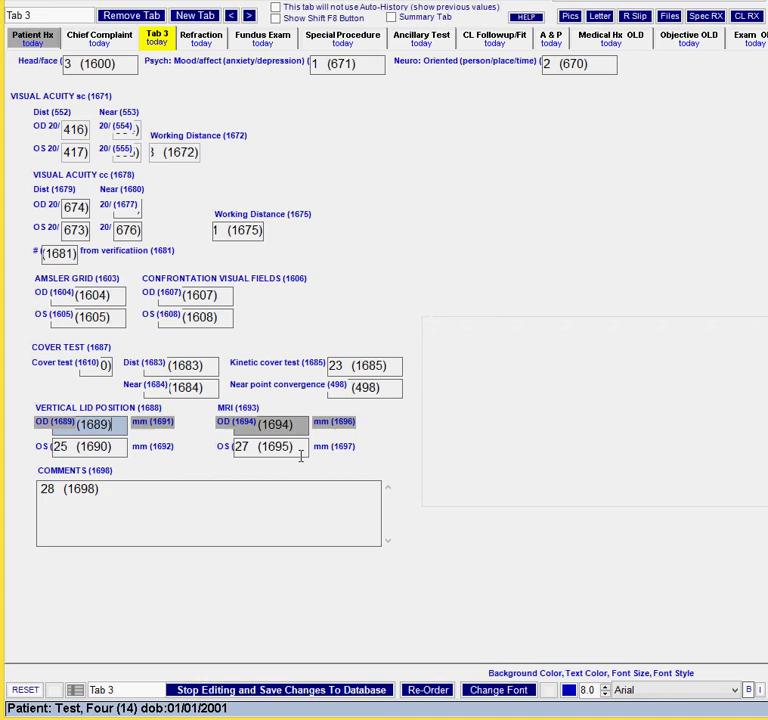
{"action": "left_click", "coordinate": [45, 447]}
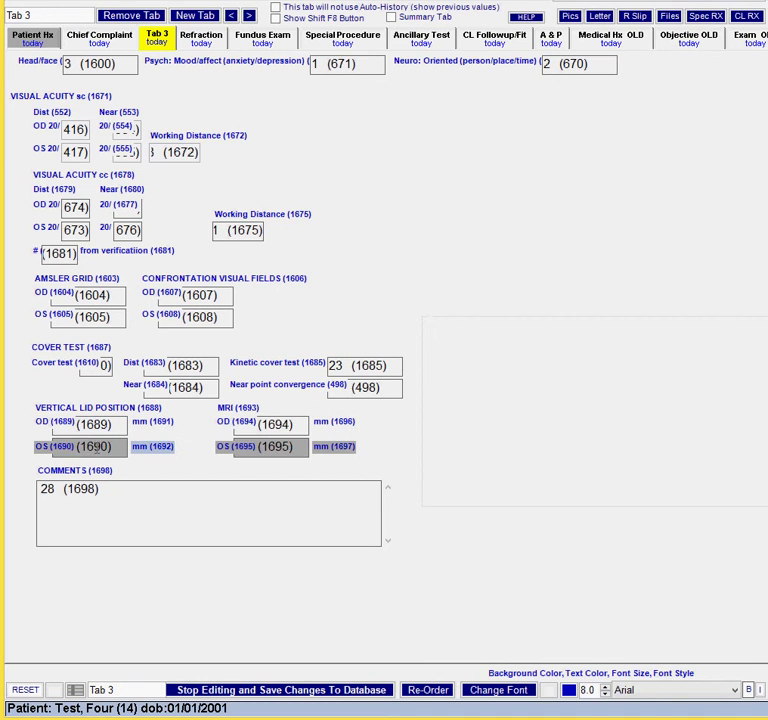
{"action": "left_click", "coordinate": [95, 447]}
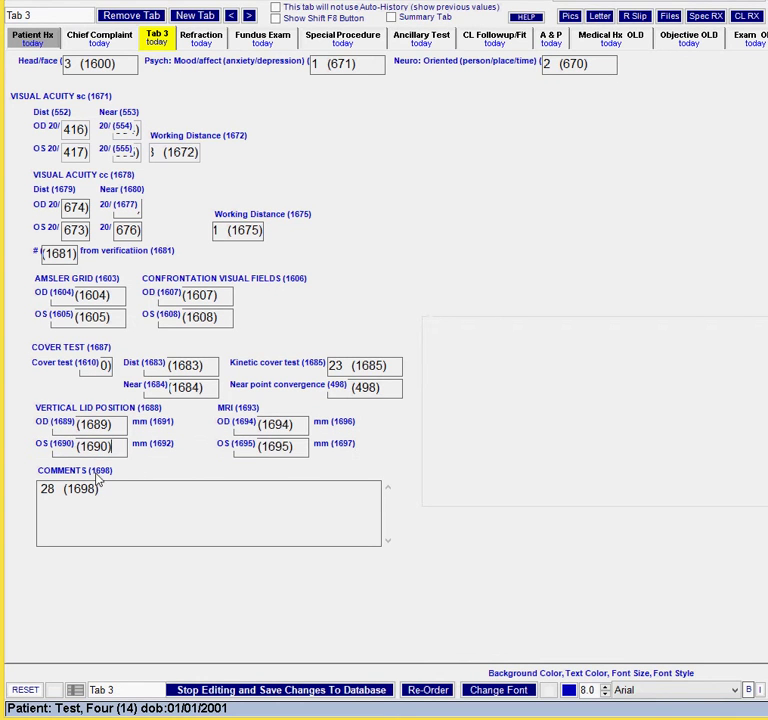
{"action": "left_click", "coordinate": [100, 486]}
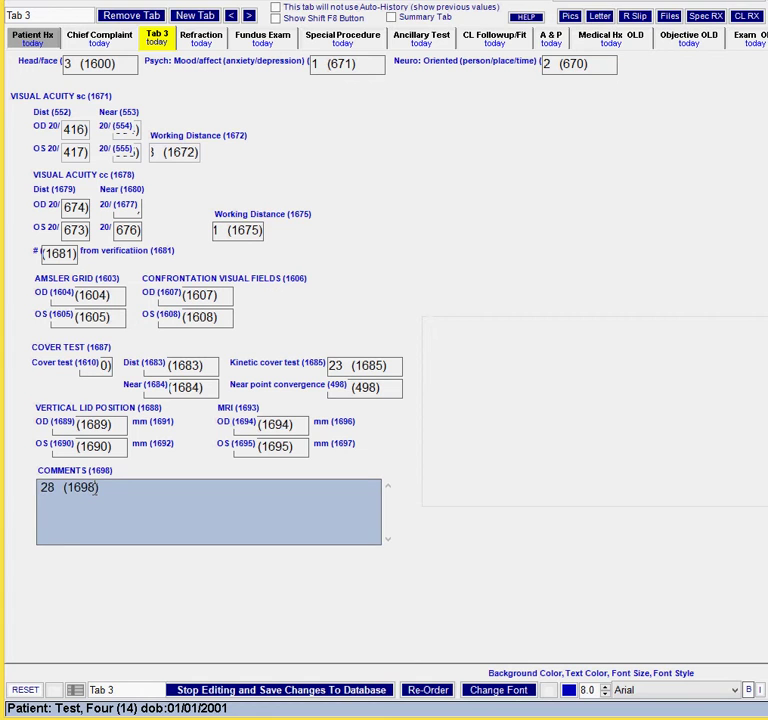
Tidy the Visual Acuity sc near fields and nudge Working Distance (1672) one step left.
{"action": "left_click", "coordinate": [108, 273]}
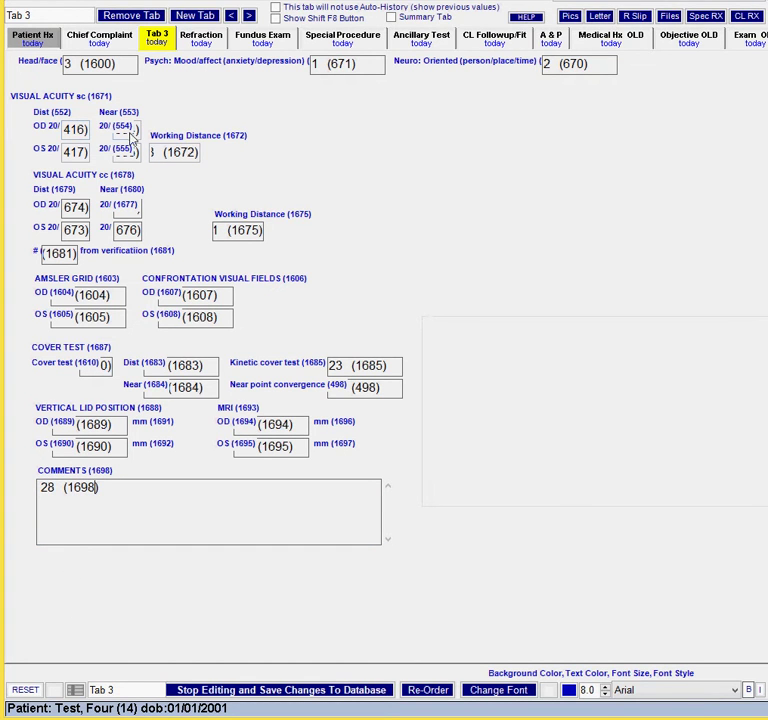
{"action": "left_click", "coordinate": [138, 129]}
{"action": "left_click", "coordinate": [143, 153]}
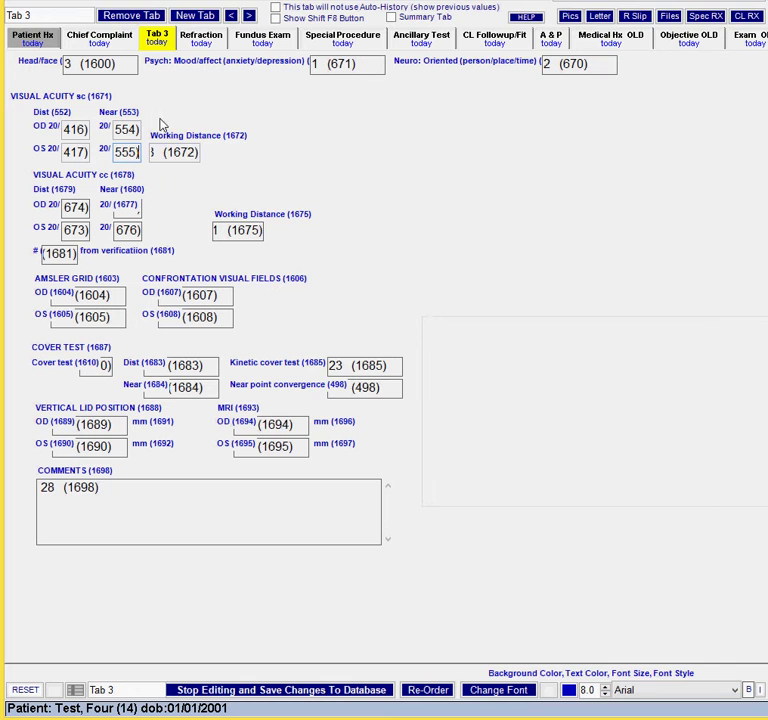
{"action": "left_click", "coordinate": [171, 152]}
{"action": "key", "text": "Left"}
{"action": "key", "text": "Left"}
{"action": "key", "text": "Left"}
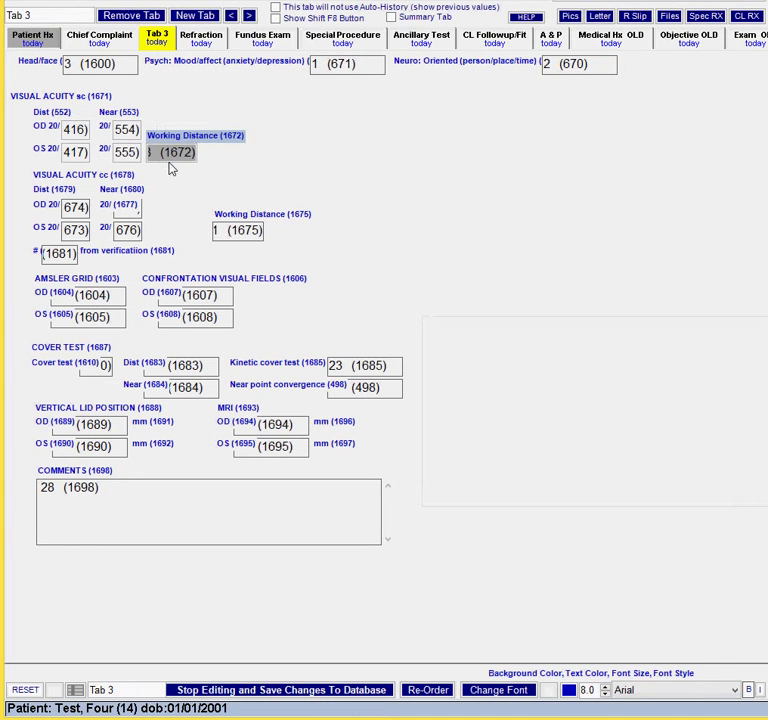
{"action": "left_click", "coordinate": [187, 115]}
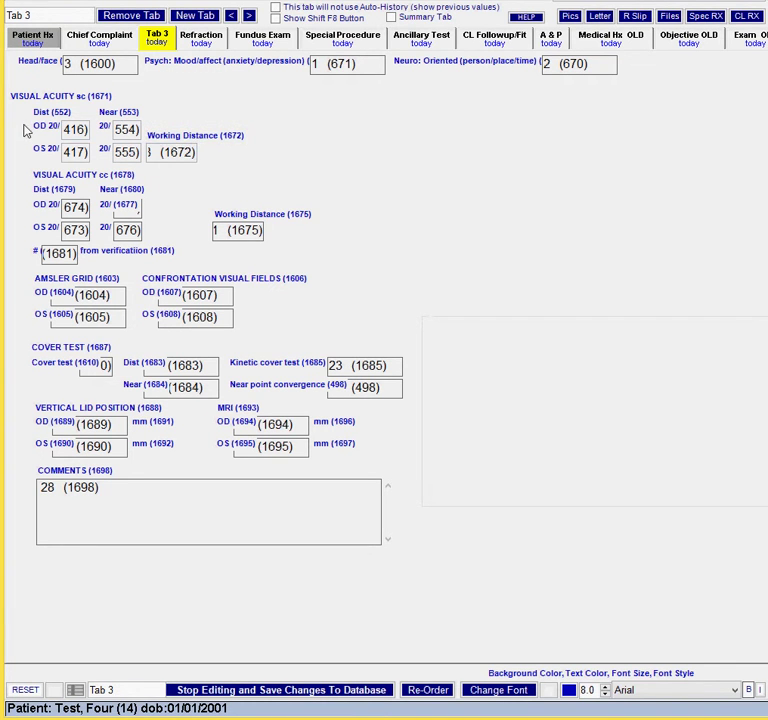
Lower the four Visual Acuity sc labels (OD 20/, OS 20/, near) into their fields.
{"action": "left_click_drag", "start_coordinate": [27, 130], "coordinate": [50, 162]}
{"action": "left_click", "coordinate": [83, 133]}
{"action": "left_click", "coordinate": [84, 130]}
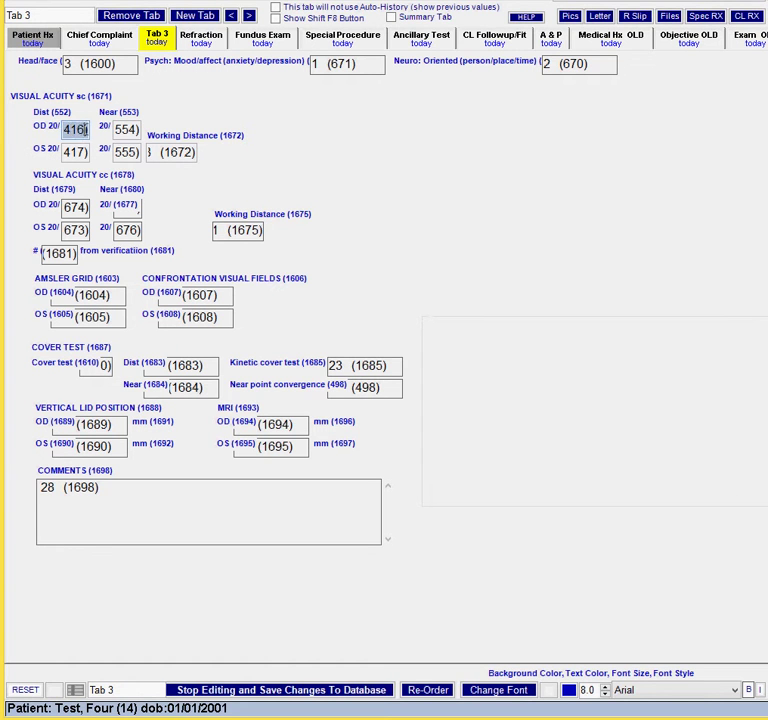
{"action": "left_click", "coordinate": [57, 130]}
{"action": "left_click", "coordinate": [55, 152], "text": "shift"}
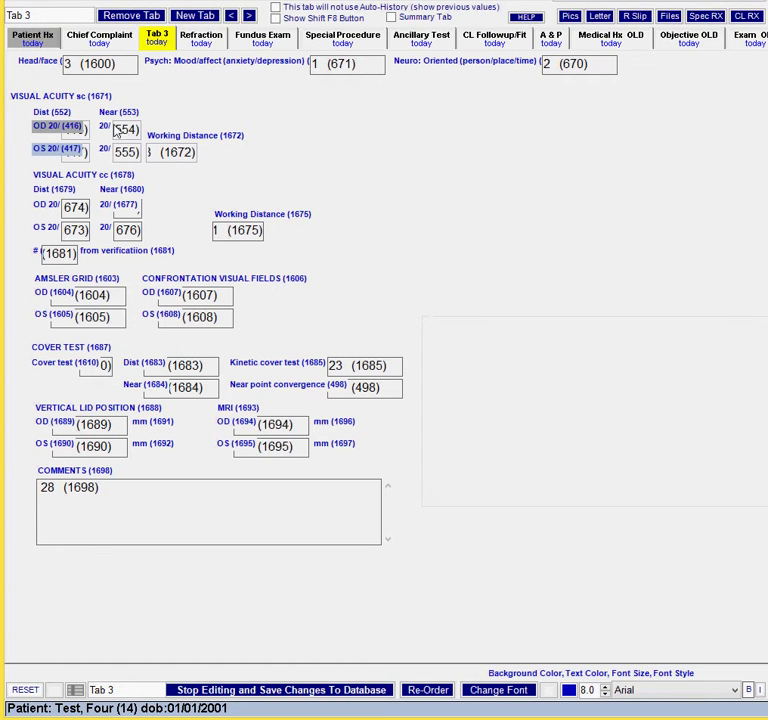
{"action": "left_click", "coordinate": [112, 130], "text": "shift"}
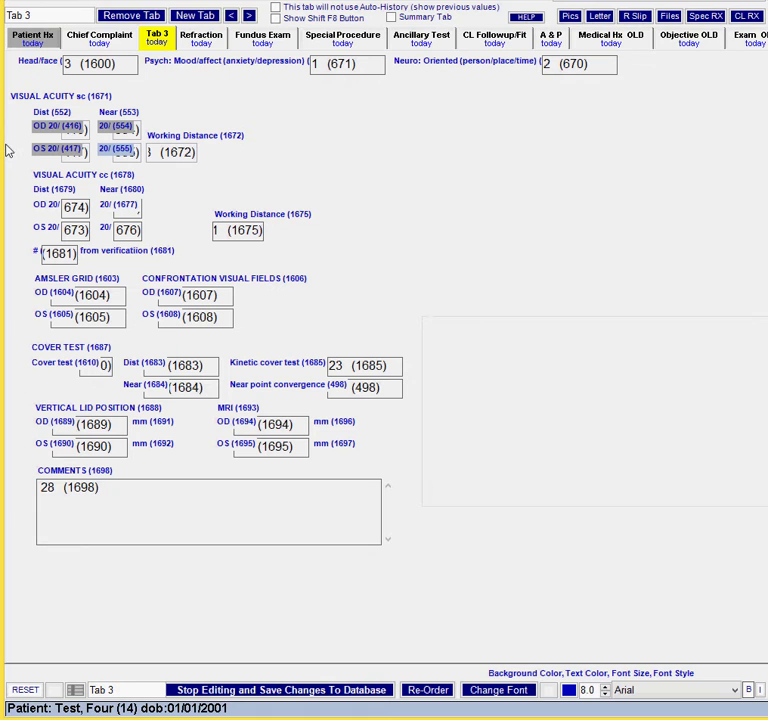
{"action": "key", "text": "Down"}
{"action": "key", "text": "Down"}
{"action": "key", "text": "Down"}
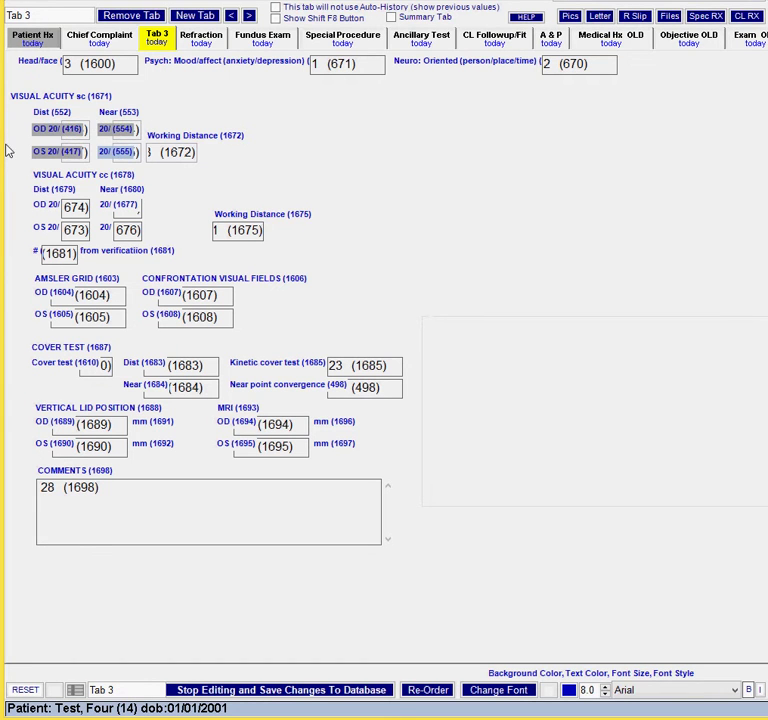
{"action": "left_click", "coordinate": [21, 203]}
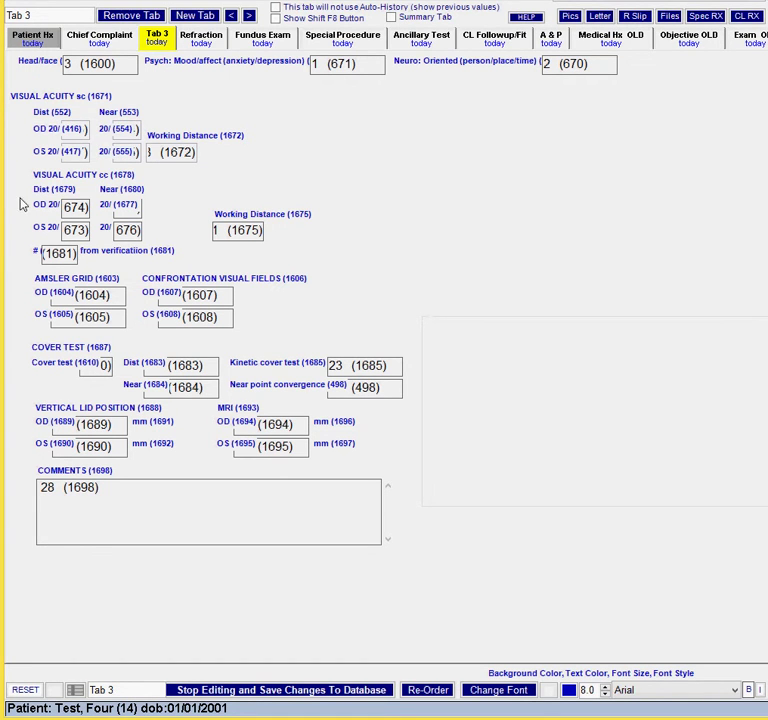
Lower the four corrected Visual Acuity cc labels level with their fields.
{"action": "left_click", "coordinate": [58, 204], "text": "shift"}
{"action": "left_click", "coordinate": [58, 227], "text": "shift"}
{"action": "left_click", "coordinate": [118, 204], "text": "shift"}
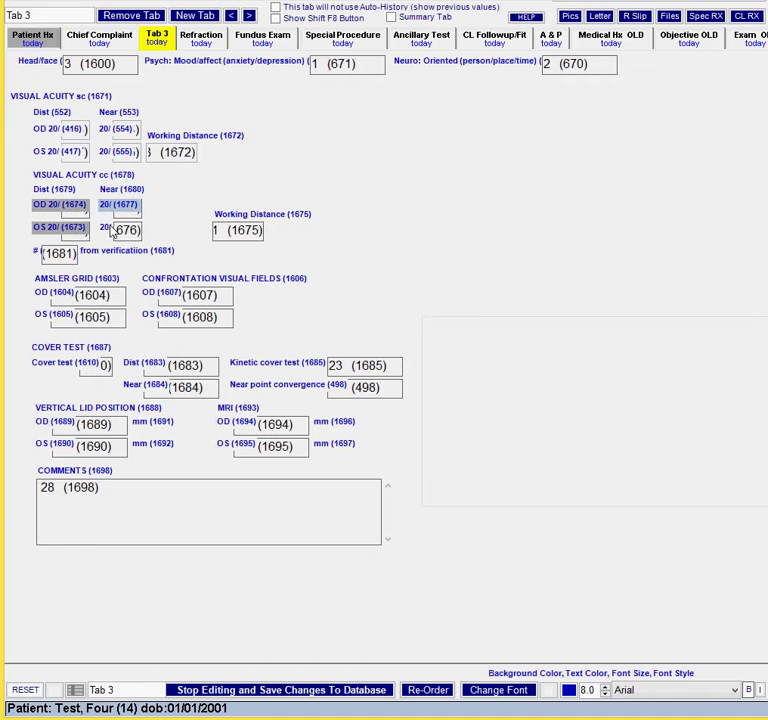
{"action": "left_click", "coordinate": [116, 228], "text": "shift"}
{"action": "key", "text": "Down"}
{"action": "key", "text": "Down"}
{"action": "key", "text": "Down"}
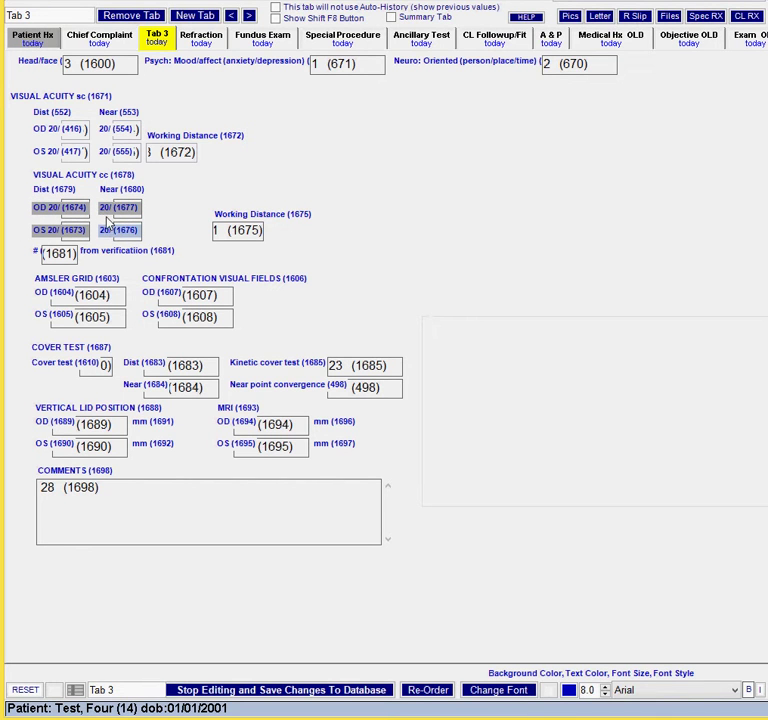
Lower the # (1682)/verification labels and the Amsler and confrontation OD/OS labels.
{"action": "left_click", "coordinate": [40, 251]}
{"action": "left_click", "coordinate": [117, 252], "text": "shift"}
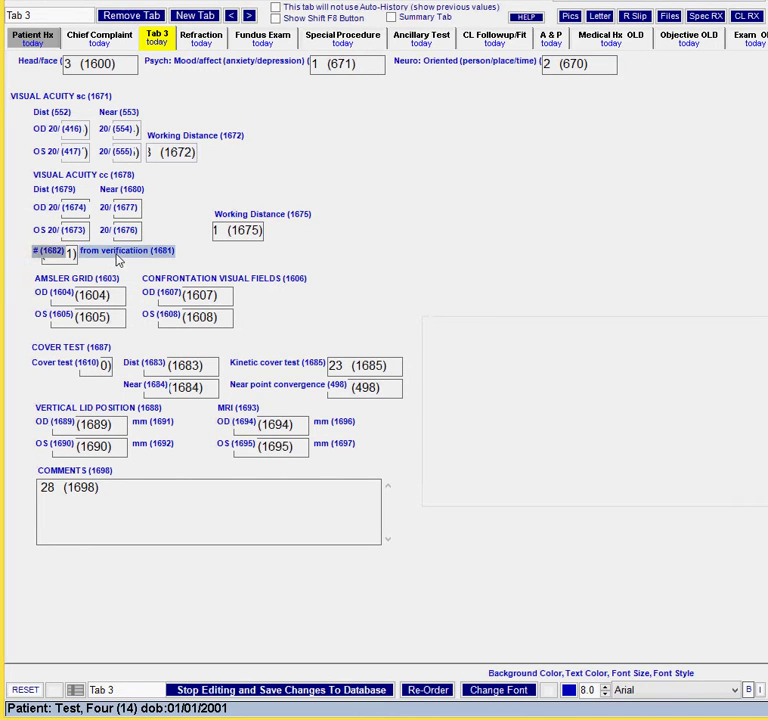
{"action": "key", "text": "Down"}
{"action": "key", "text": "Down"}
{"action": "key", "text": "Down"}
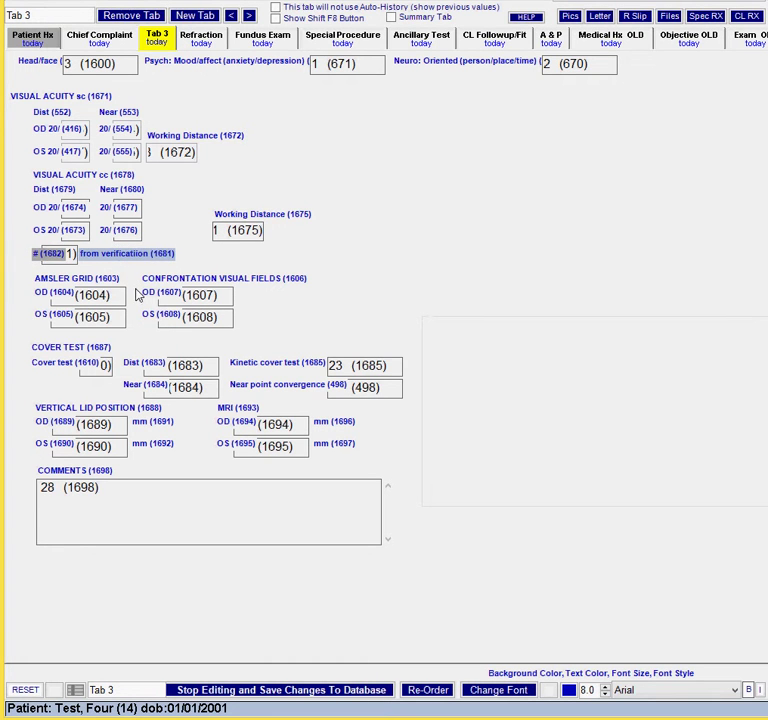
{"action": "left_click", "coordinate": [150, 316]}
{"action": "left_click", "coordinate": [160, 293], "text": "shift"}
{"action": "left_click", "coordinate": [53, 292], "text": "shift"}
{"action": "left_click", "coordinate": [55, 315], "text": "shift"}
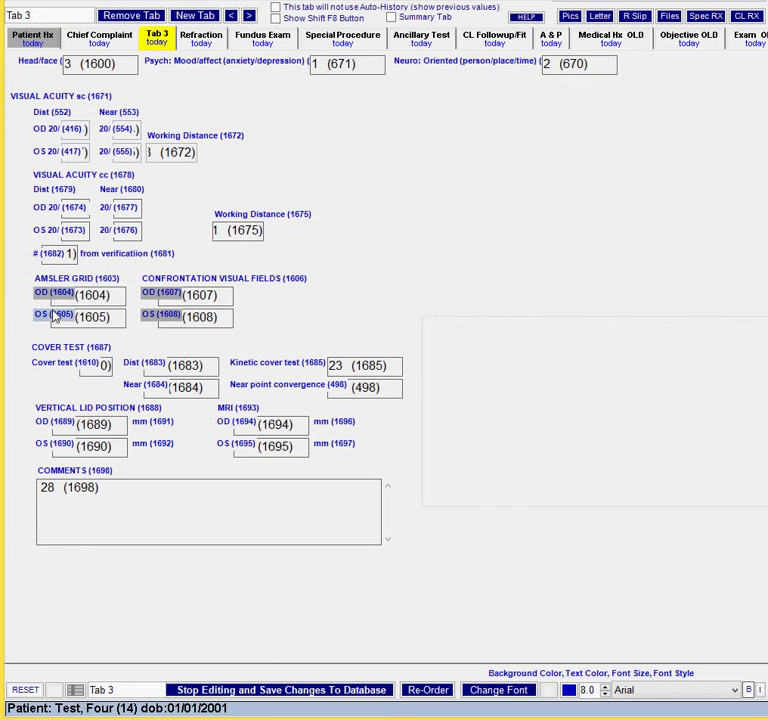
{"action": "key", "text": "Down"}
{"action": "key", "text": "Down"}
{"action": "key", "text": "Down"}
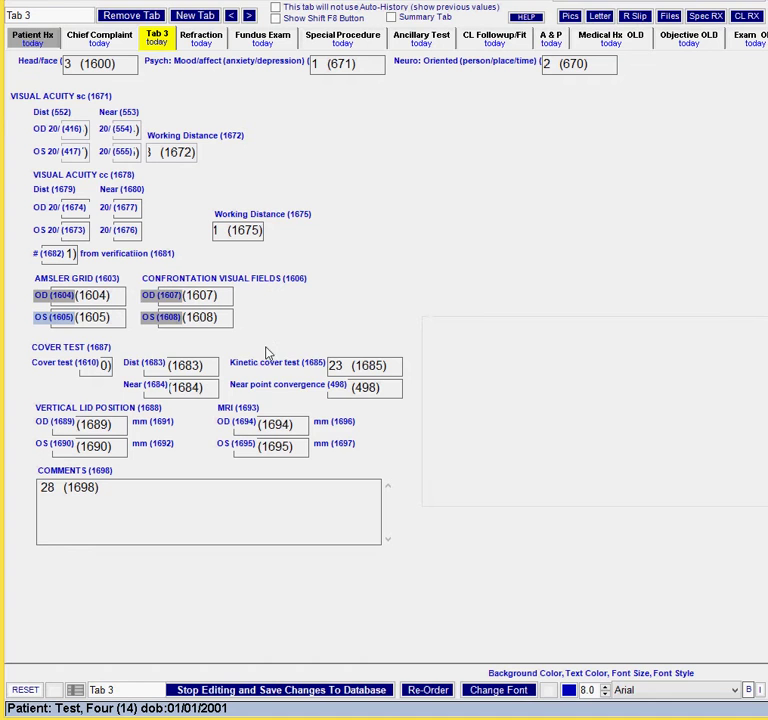
Lower the Cover Test, Near point, lid position, mm and MRI labels together.
{"action": "left_click", "coordinate": [280, 390]}
{"action": "left_click", "coordinate": [138, 368], "text": "shift"}
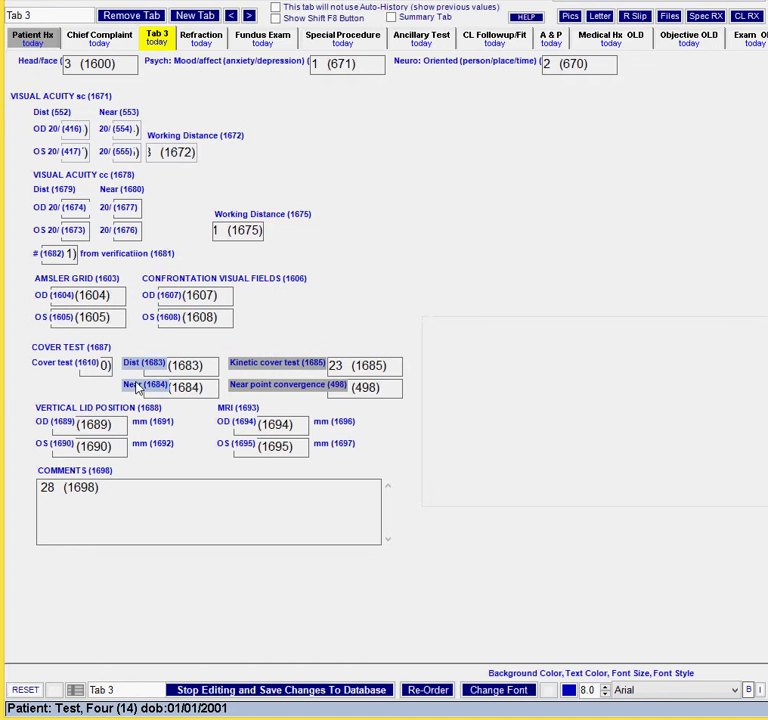
{"action": "left_click", "coordinate": [63, 364], "text": "shift"}
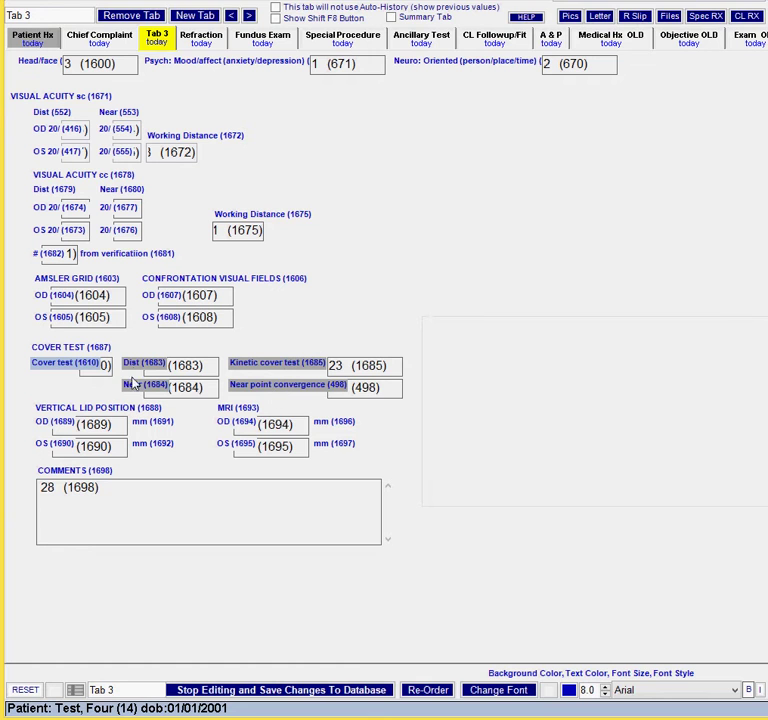
{"action": "left_click", "coordinate": [52, 422], "text": "shift"}
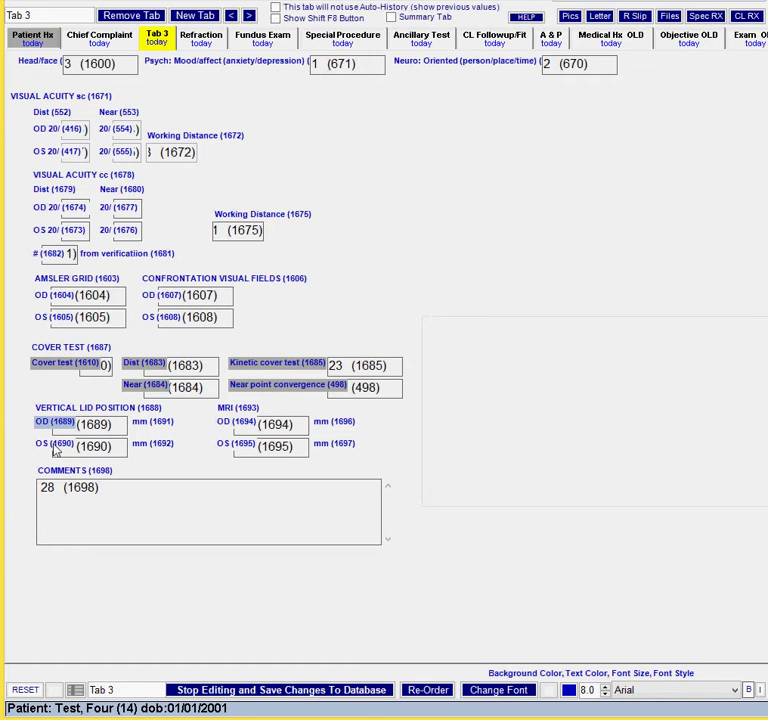
{"action": "left_click", "coordinate": [56, 445], "text": "shift"}
{"action": "left_click", "coordinate": [152, 421], "text": "shift"}
{"action": "left_click", "coordinate": [151, 443], "text": "shift"}
{"action": "left_click", "coordinate": [235, 421], "text": "shift"}
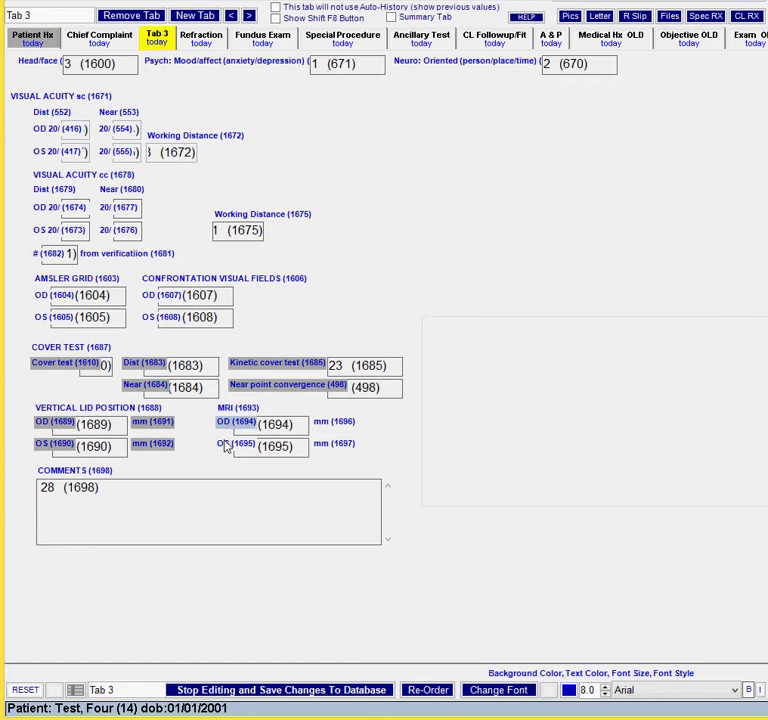
{"action": "left_click", "coordinate": [235, 443], "text": "shift"}
{"action": "left_click", "coordinate": [318, 421], "text": "shift"}
{"action": "left_click", "coordinate": [322, 445], "text": "shift"}
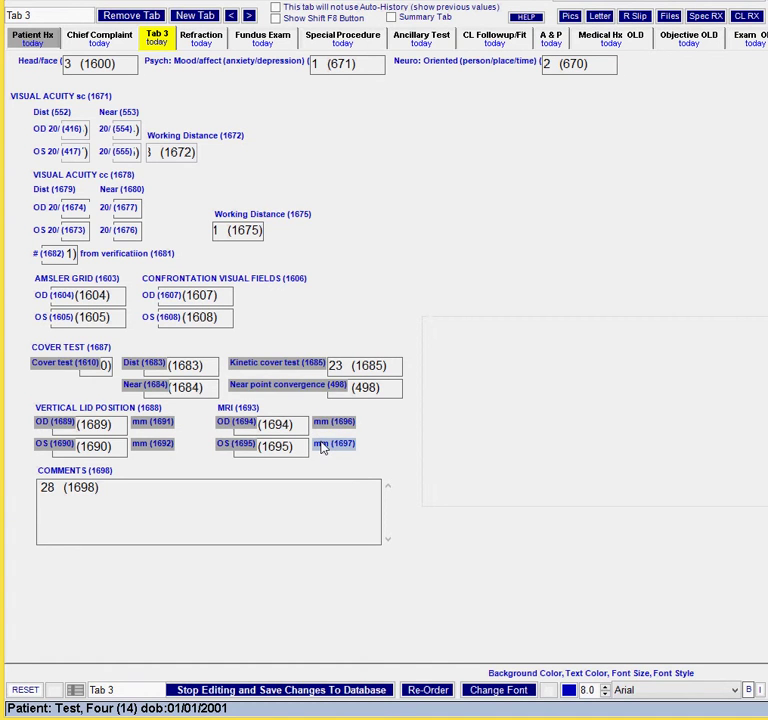
{"action": "key", "text": "Down"}
{"action": "left_click", "coordinate": [331, 243]}
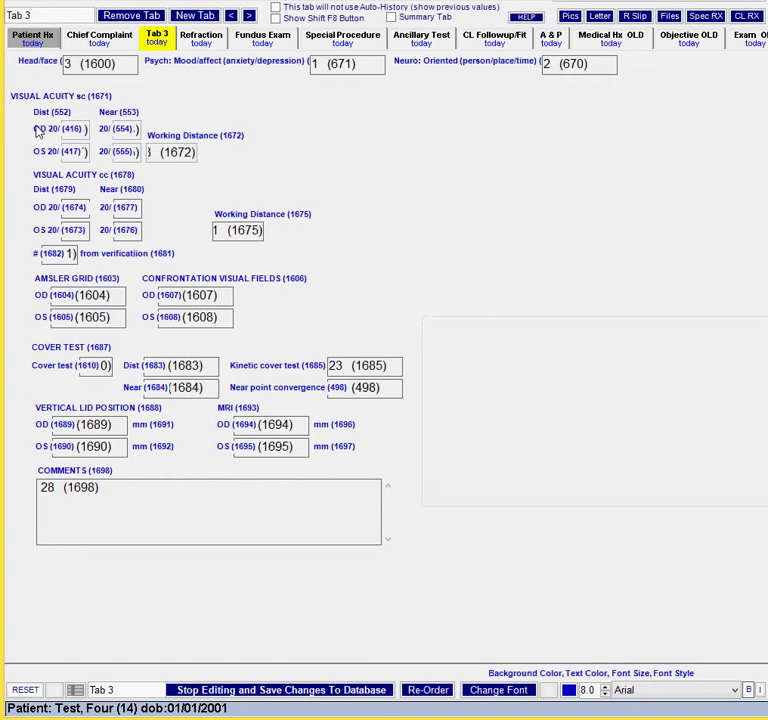
Align the left-column labels, fields and Comments box to one left edge.
{"action": "left_click_drag", "start_coordinate": [14, 68], "coordinate": [41, 483]}
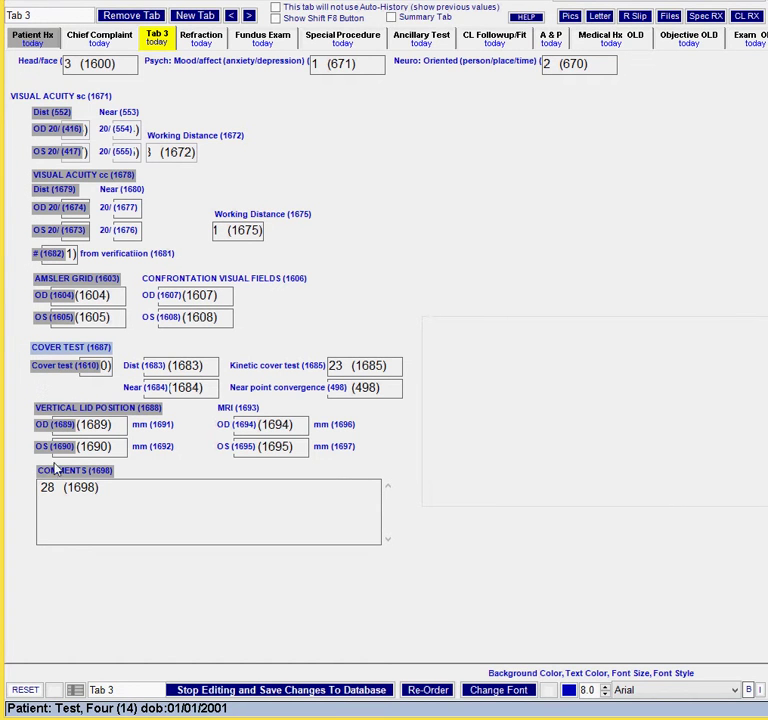
{"action": "left_click", "coordinate": [44, 497]}
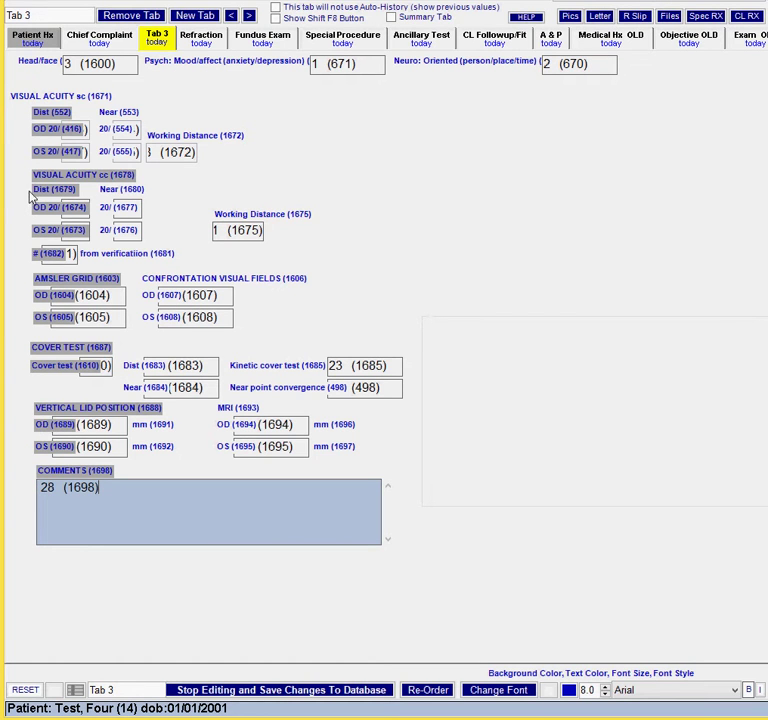
{"action": "left_click", "coordinate": [40, 117]}
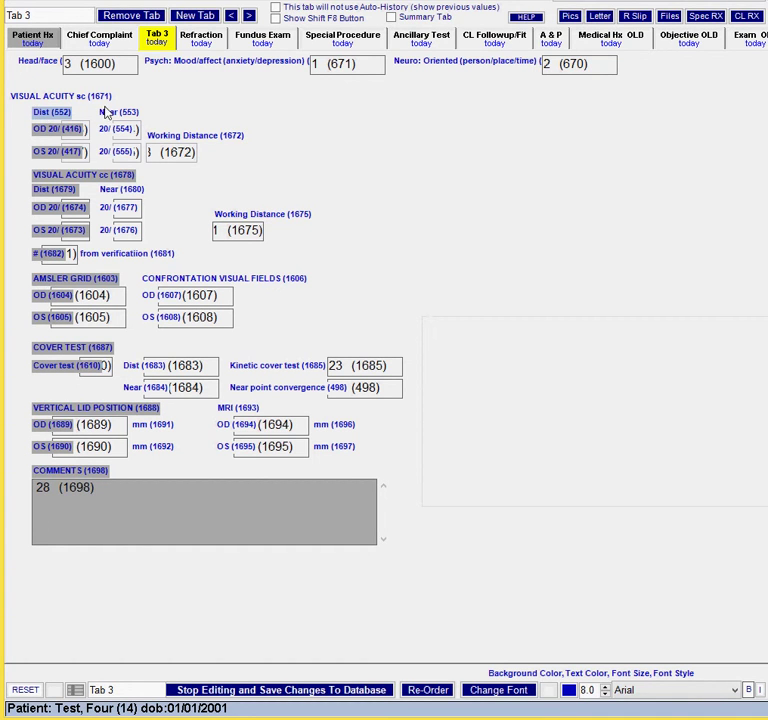
Align the Near (553) label and its two fields, then pick the VISUAL ACUITY cc heading.
{"action": "left_click", "coordinate": [108, 166]}
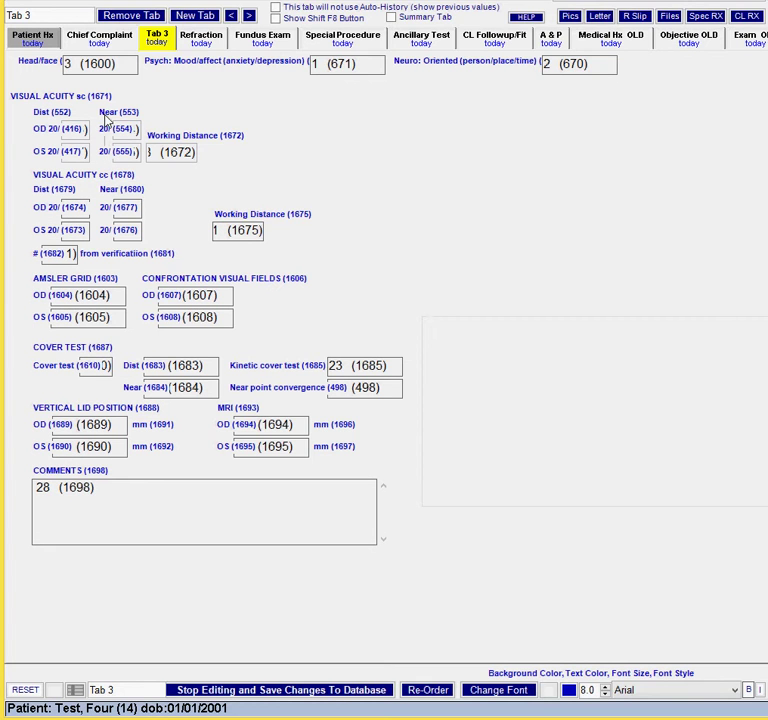
{"action": "left_click_drag", "start_coordinate": [106, 118], "coordinate": [112, 237]}
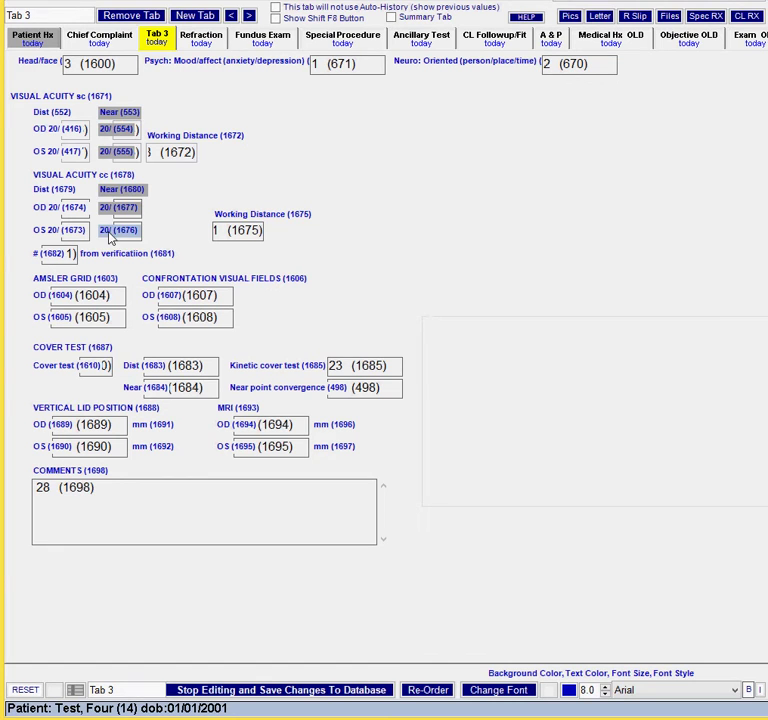
{"action": "left_click", "coordinate": [150, 245]}
{"action": "left_click", "coordinate": [70, 176]}
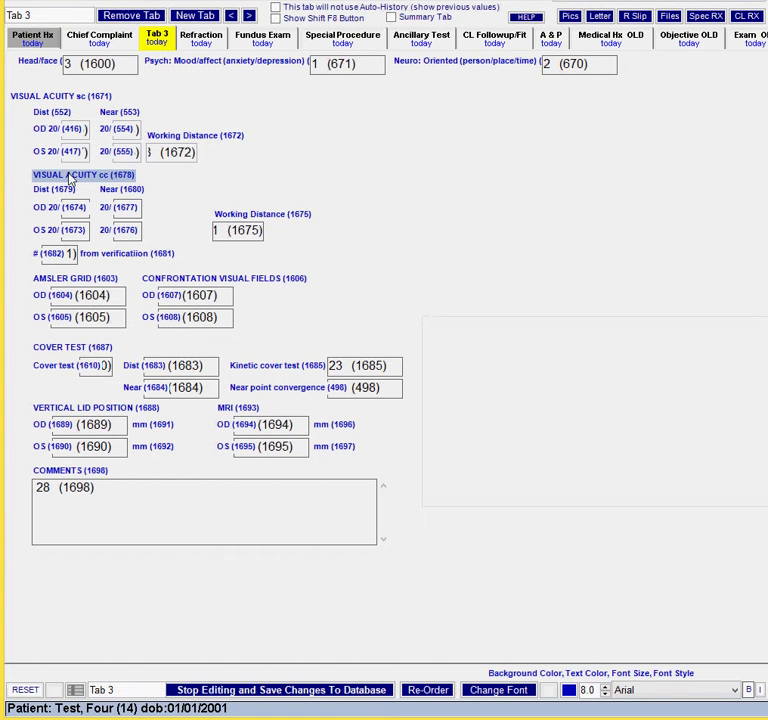
Ctrl+Left the VA cc, Amsler, Cover Test, Lid Position and Comments headings to VISUAL ACUITY sc.
{"action": "left_click", "coordinate": [108, 38]}
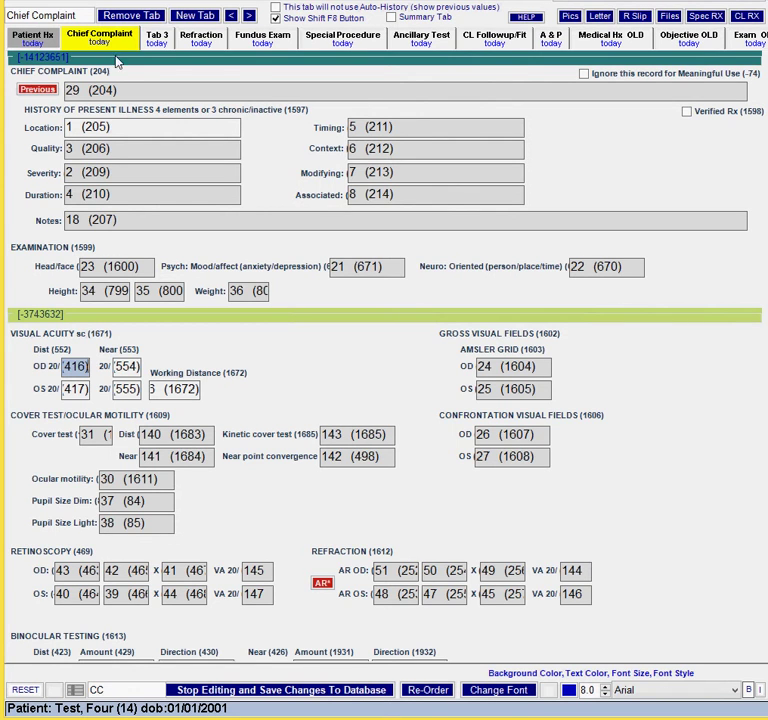
{"action": "left_click", "coordinate": [157, 38]}
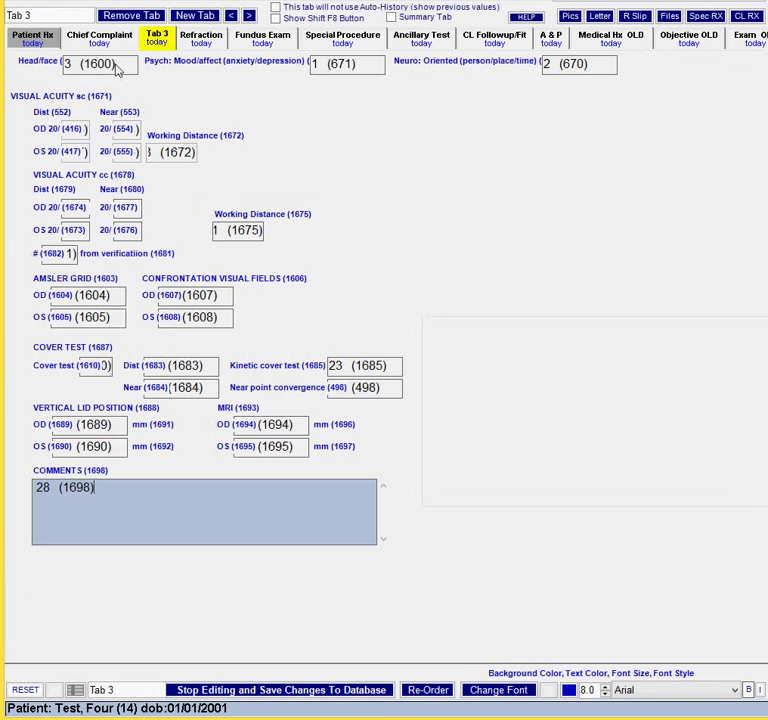
{"action": "left_click", "coordinate": [46, 176]}
{"action": "left_click", "coordinate": [47, 280], "text": "ctrl"}
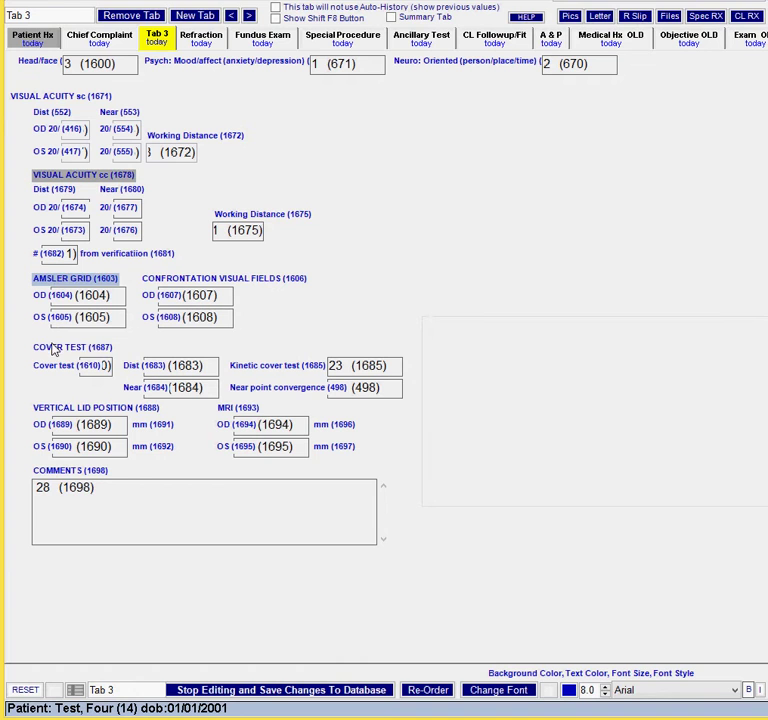
{"action": "left_click", "coordinate": [50, 348], "text": "ctrl"}
{"action": "left_click", "coordinate": [47, 408], "text": "ctrl"}
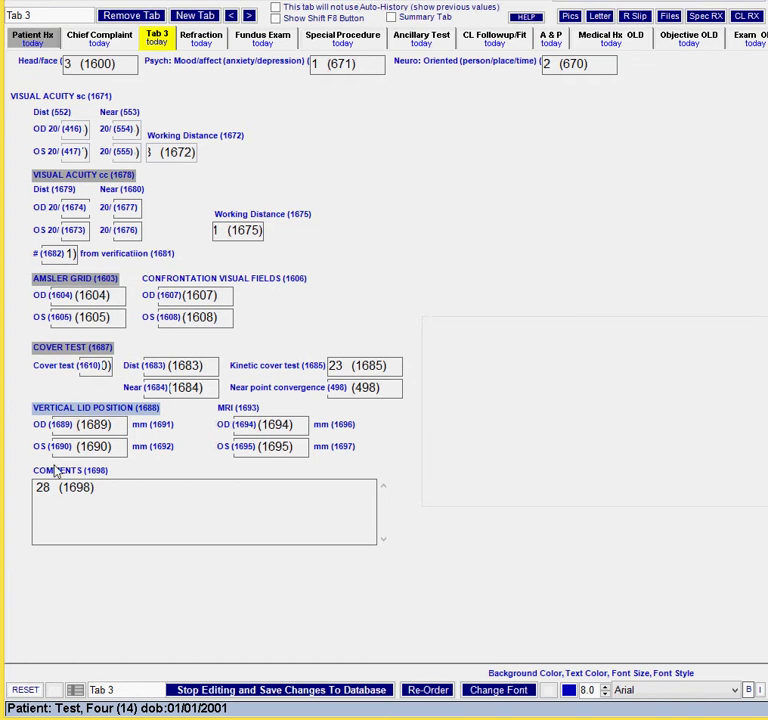
{"action": "left_click", "coordinate": [52, 470], "text": "ctrl"}
{"action": "left_click", "coordinate": [41, 97], "text": "ctrl"}
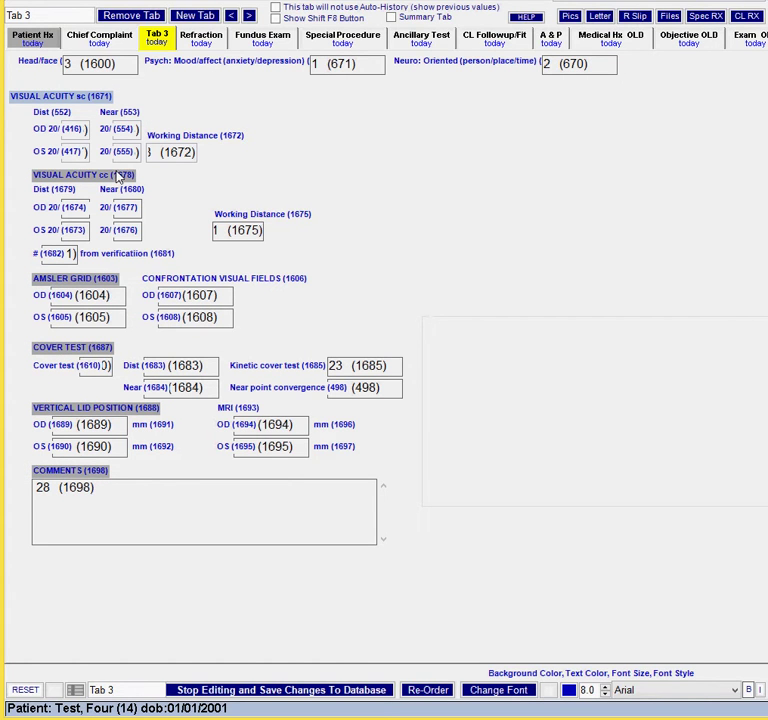
{"action": "key", "text": "ctrl+Left"}
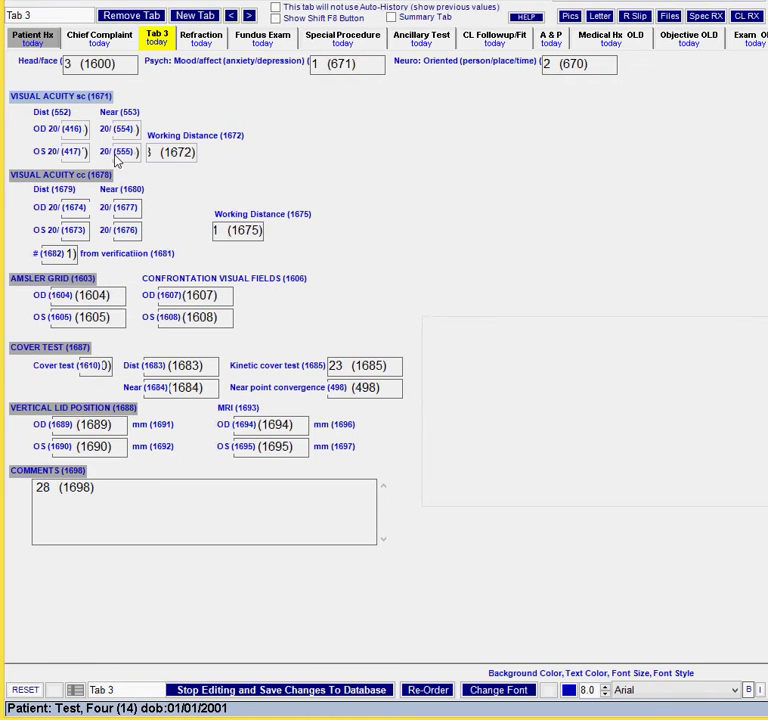
{"action": "left_click", "coordinate": [205, 196]}
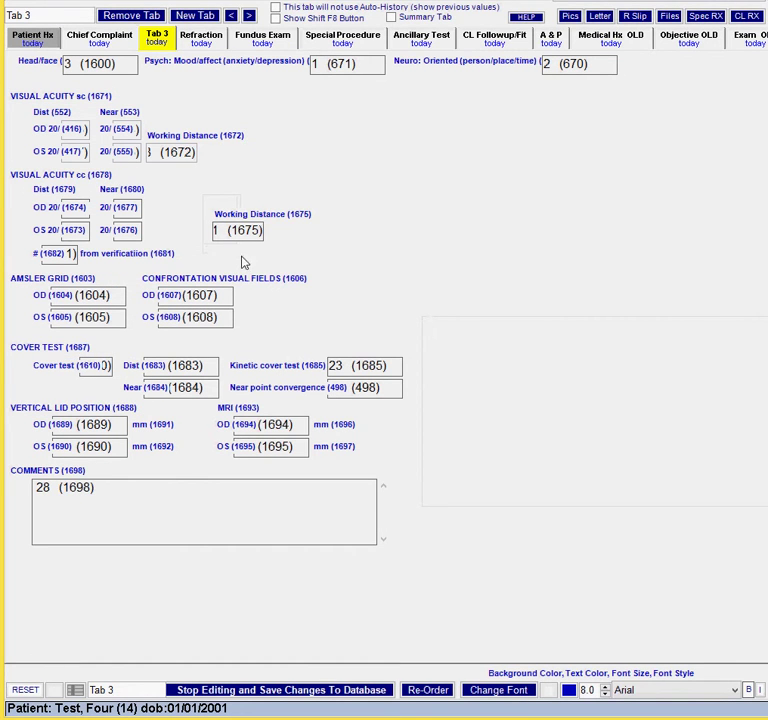
Left-align the cc Working Distance label and field (1675) with the sc Working Distance field (1672).
{"action": "left_click_drag", "start_coordinate": [266, 259], "coordinate": [205, 200]}
{"action": "left_click", "coordinate": [182, 145], "text": "ctrl"}
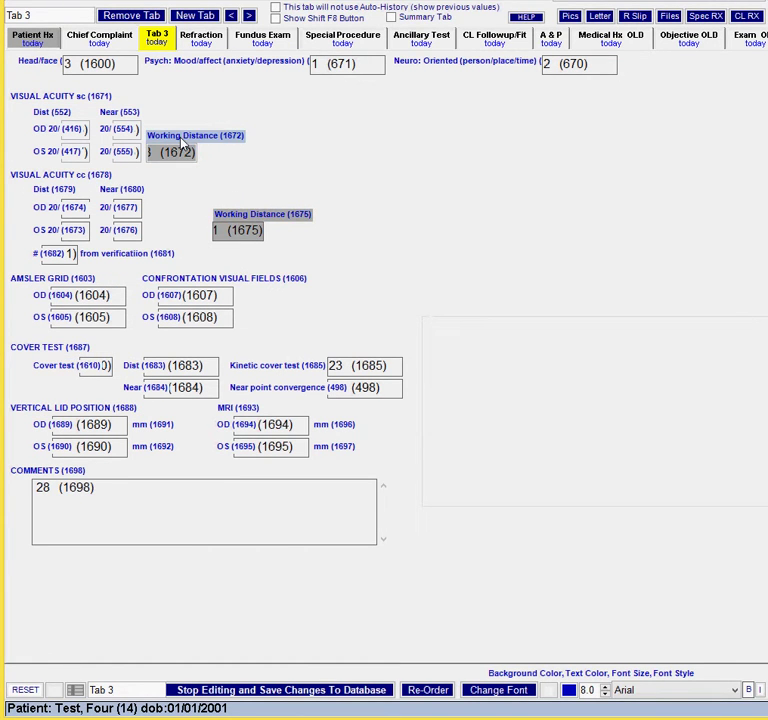
{"action": "key", "text": "ctrl+Left"}
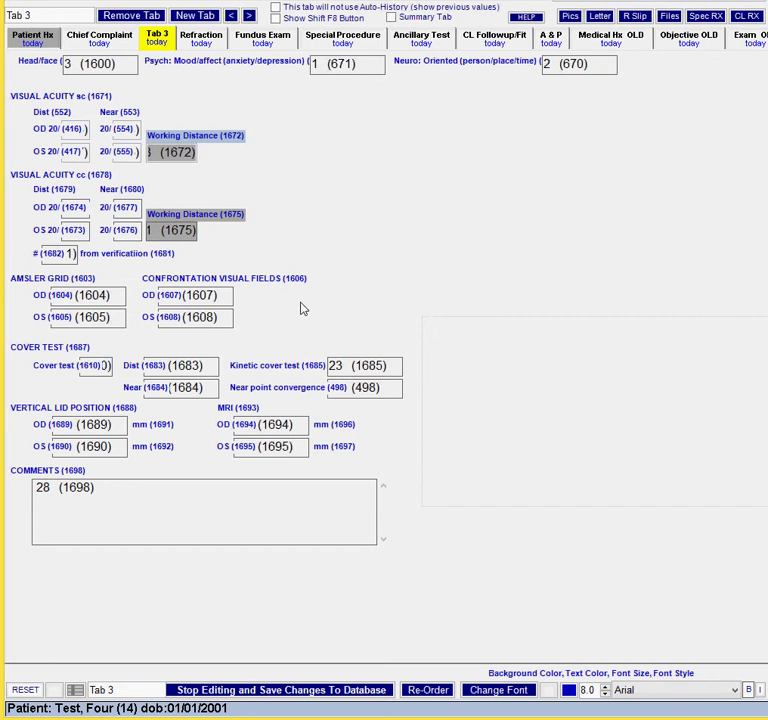
{"action": "left_click", "coordinate": [302, 309]}
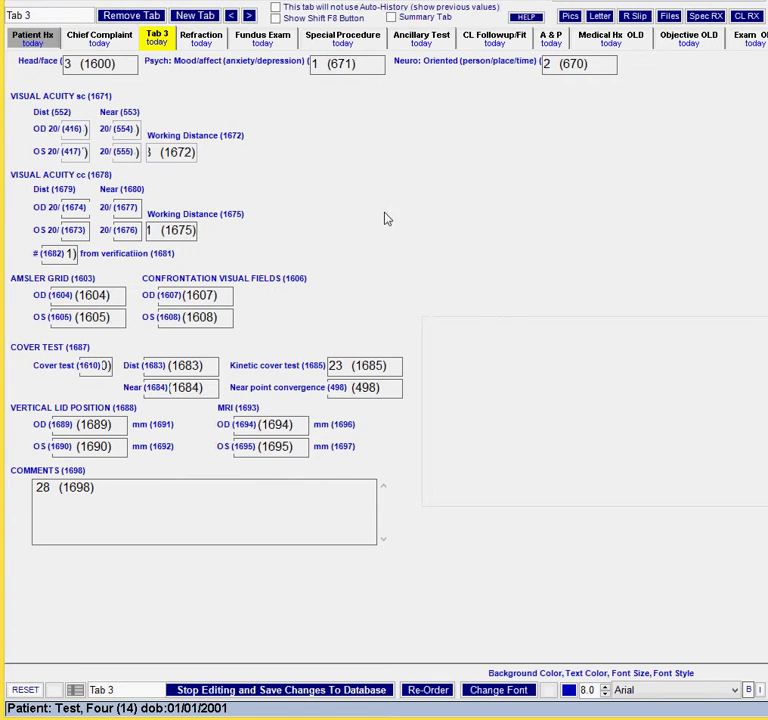
Delete the empty spare panel on the right side of Tab 3, confirming the prompt.
{"action": "left_click", "coordinate": [517, 398]}
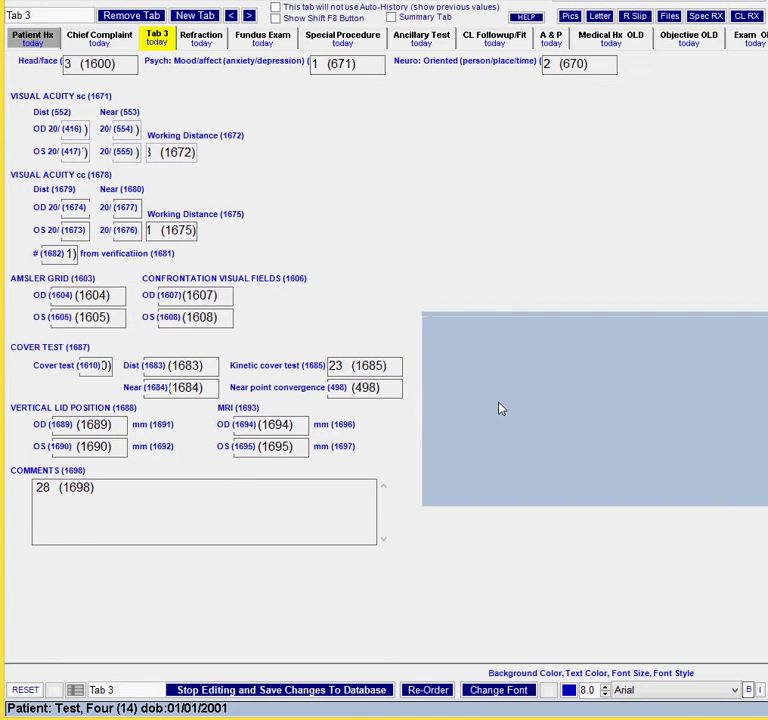
{"action": "key", "text": "Delete"}
{"action": "key", "text": "Return"}
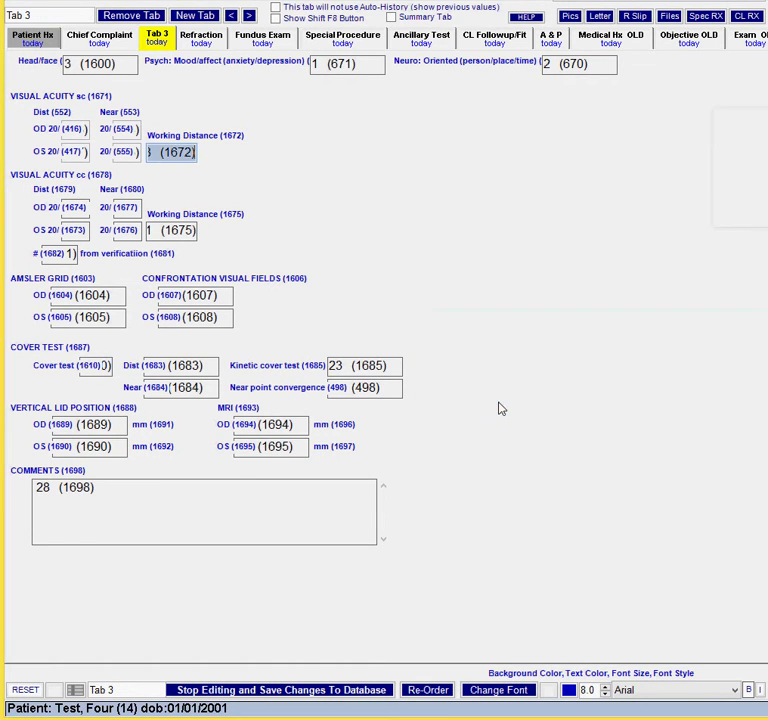